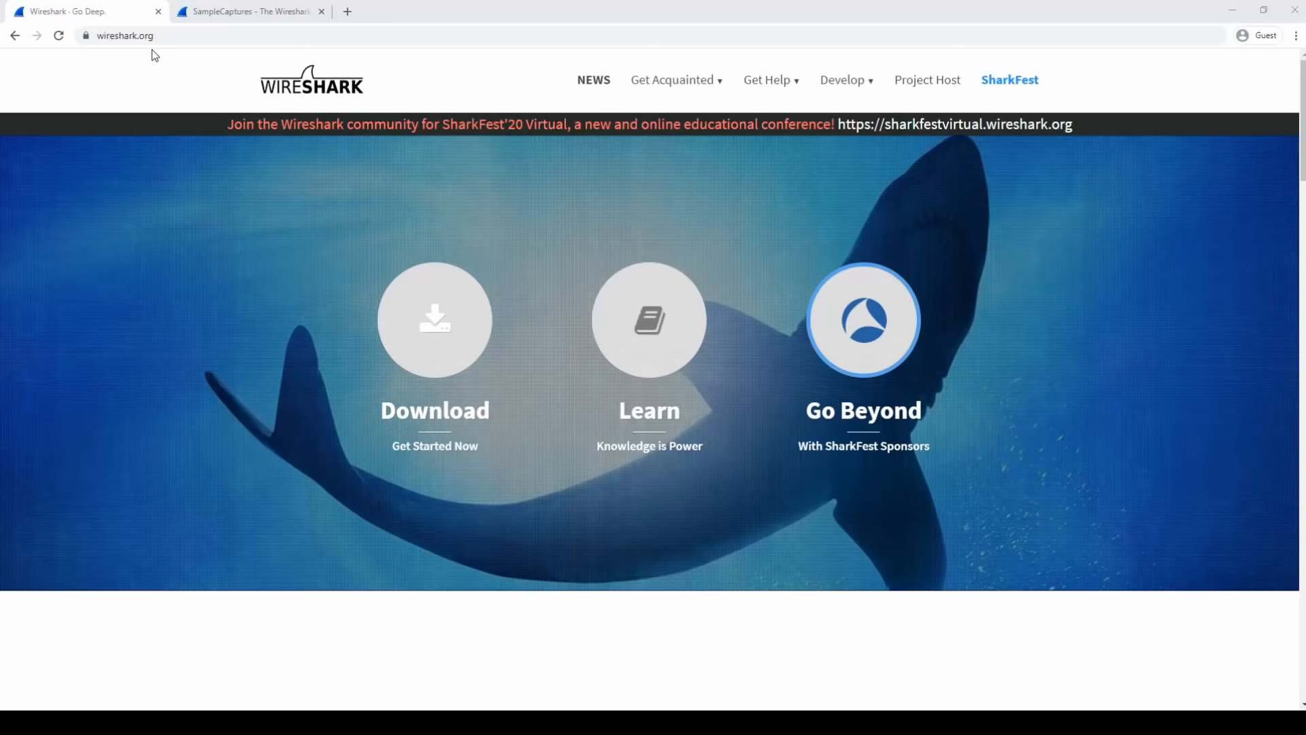
Look over the installer choices in the download section of wireshark.org
left_click(446, 357)
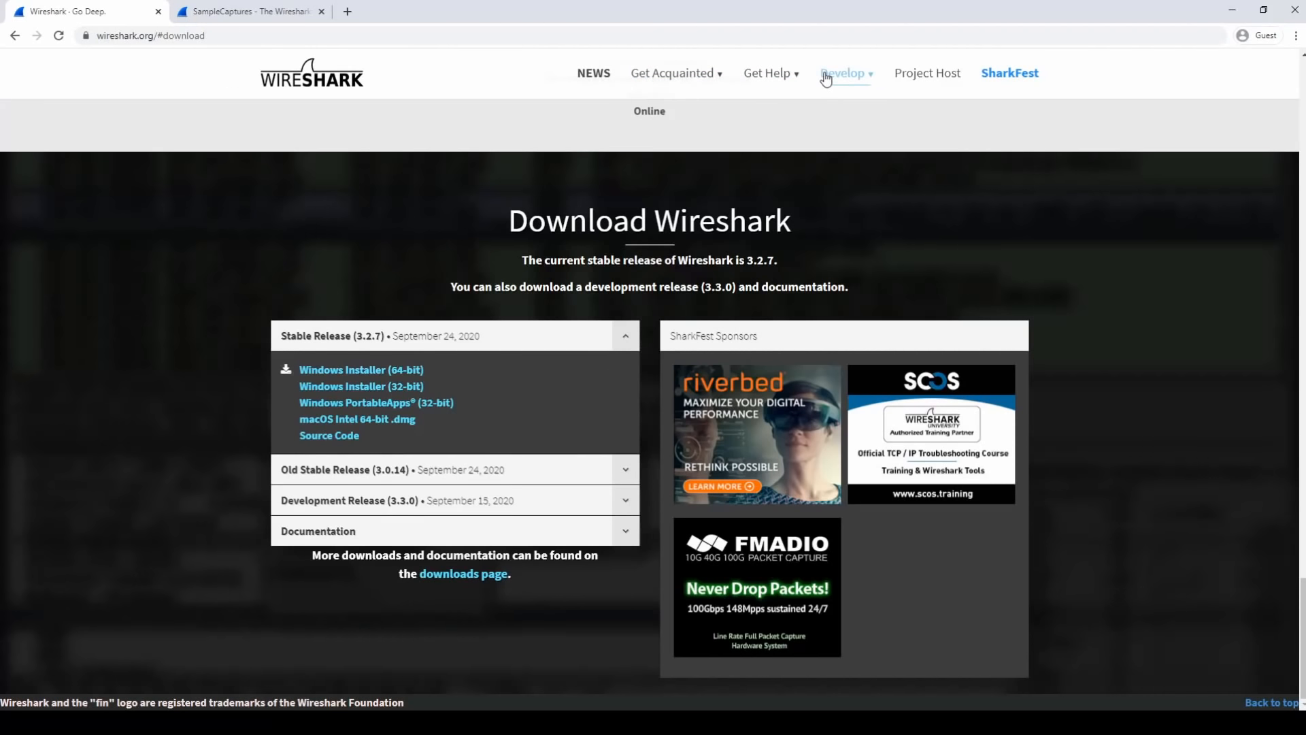
left_click(776, 75)
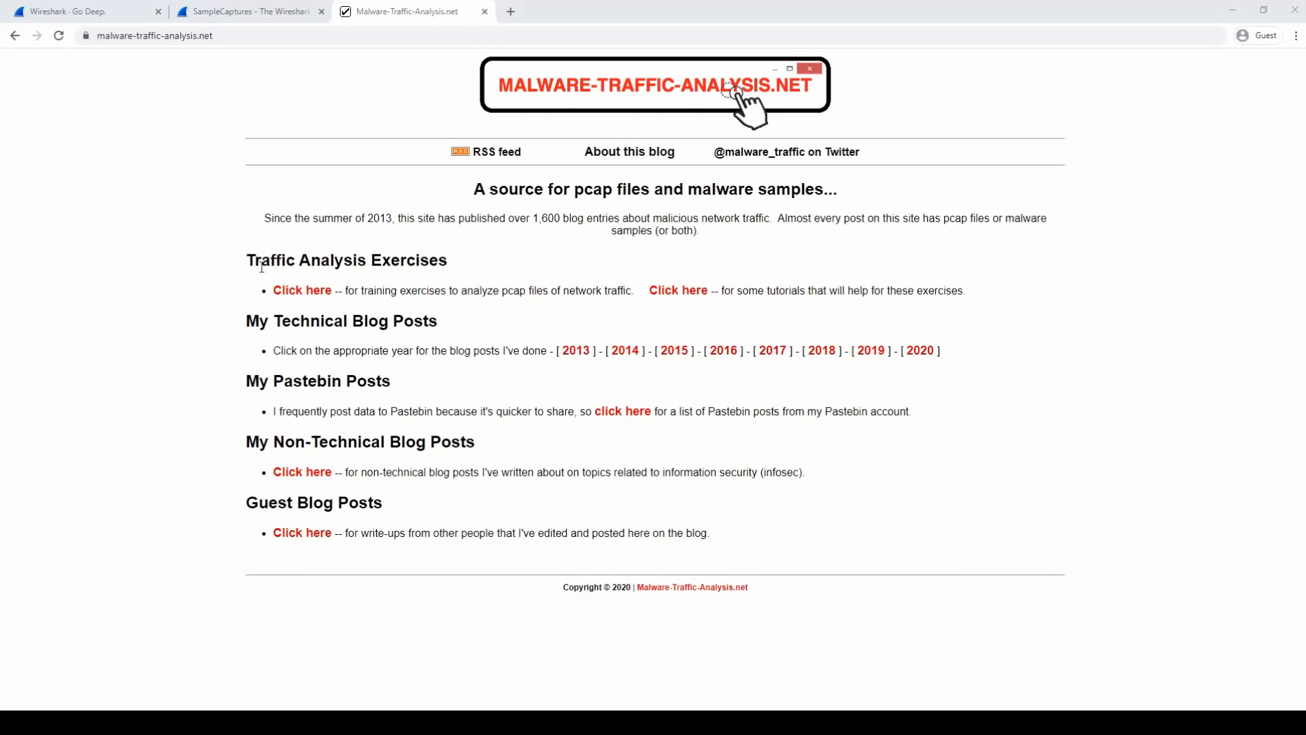
Open the 2018-01-16 "Mars Smart" exercise from the traffic analysis exercises list and look through its page
left_click(309, 294)
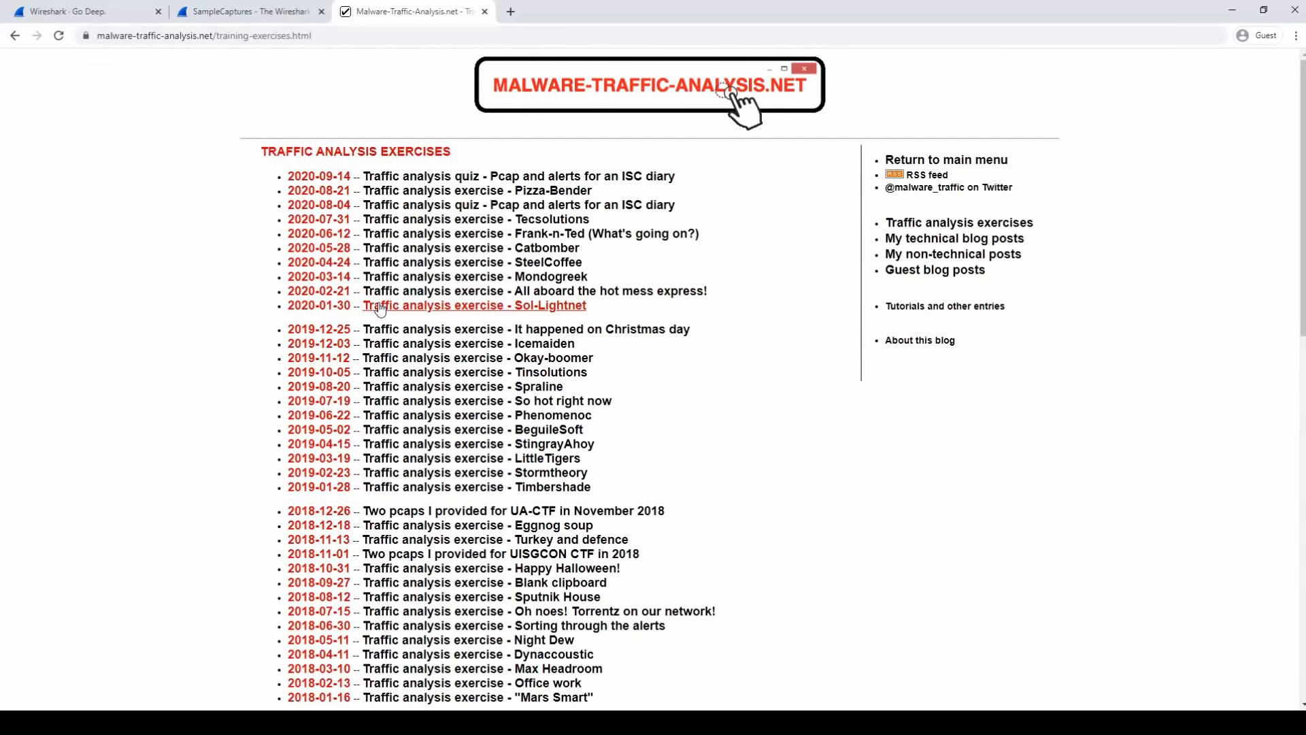
scroll(432, 395, "down", 1)
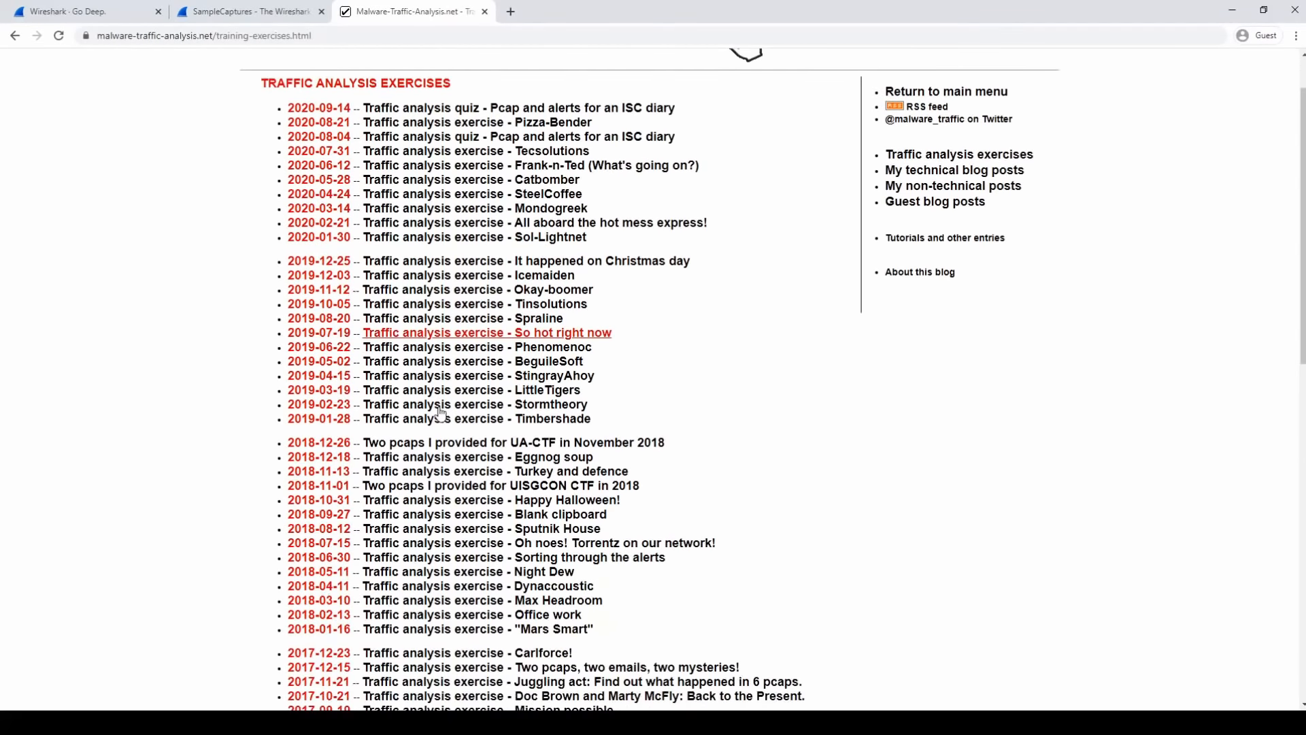
scroll(441, 413, "down", 2)
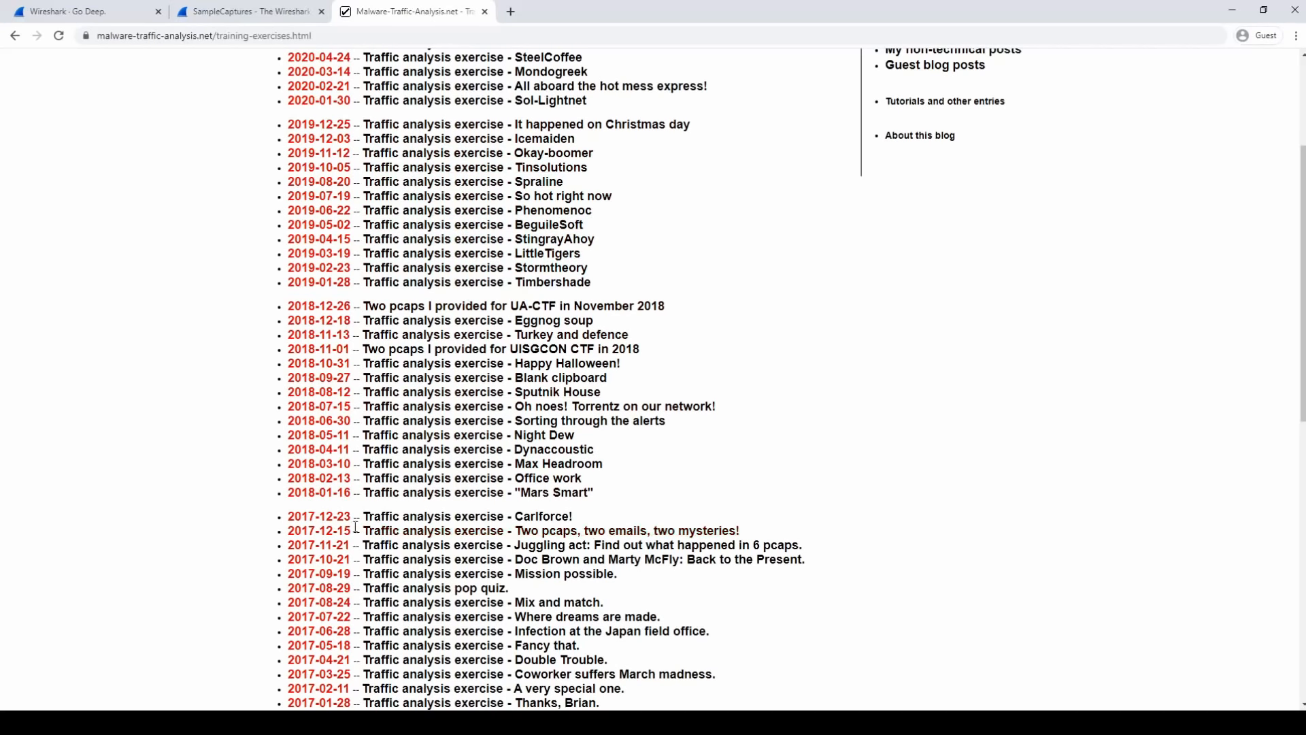
left_click(316, 495)
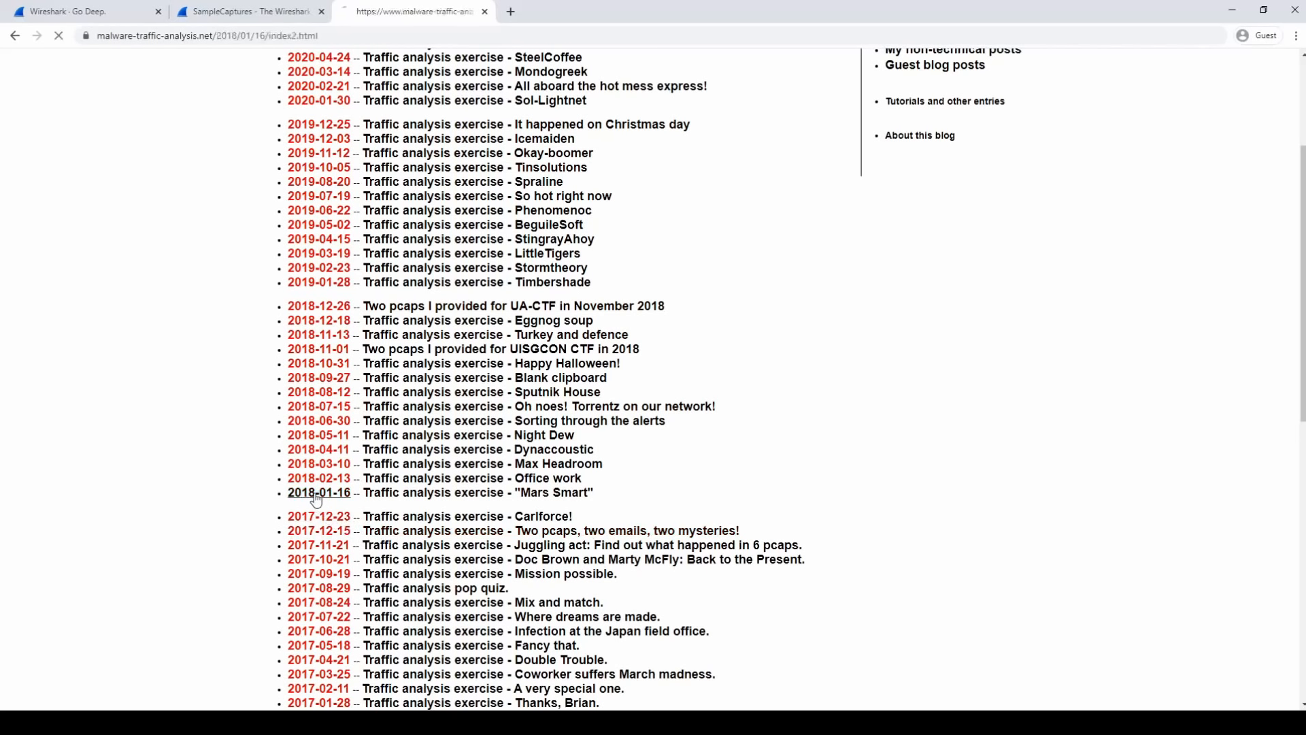
scroll(497, 389, "down", 7)
scroll(496, 389, "up", 8)
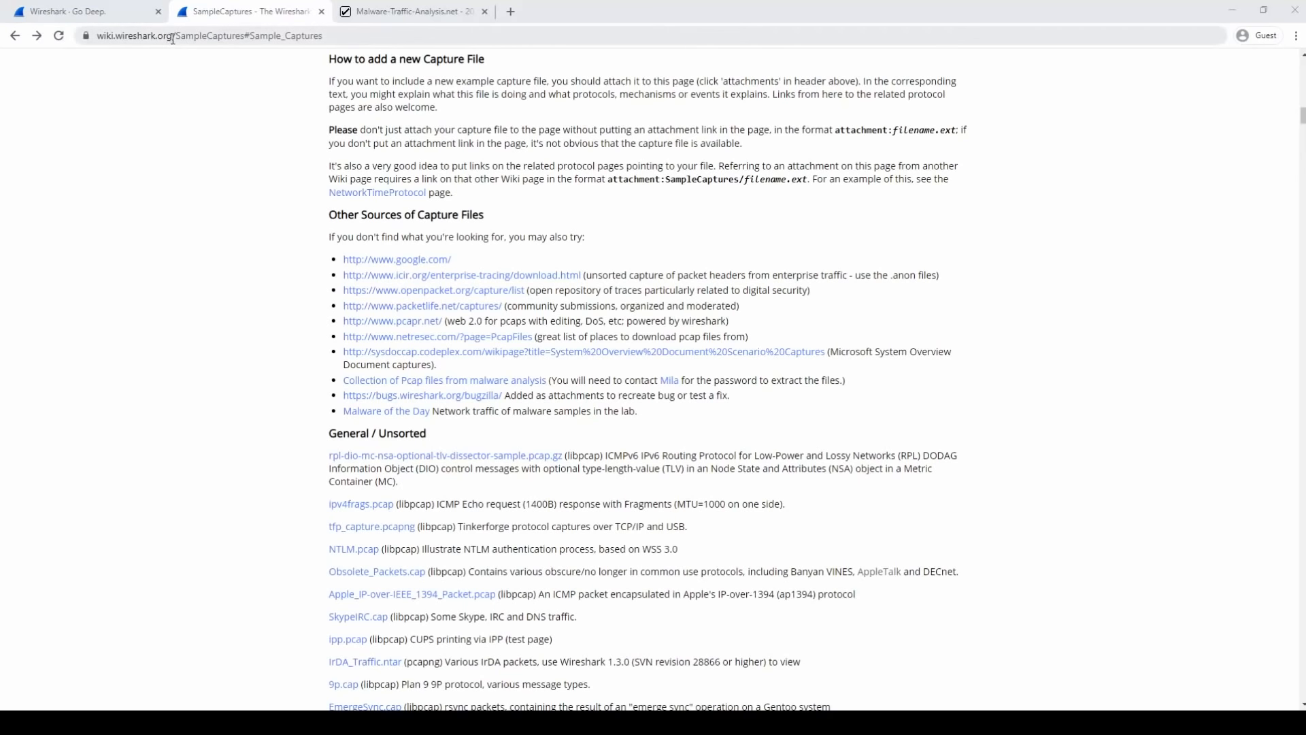
Browse the capture file sources and downloadable samples on the Wireshark wiki's SampleCaptures page
scroll(291, 247, "up", 1)
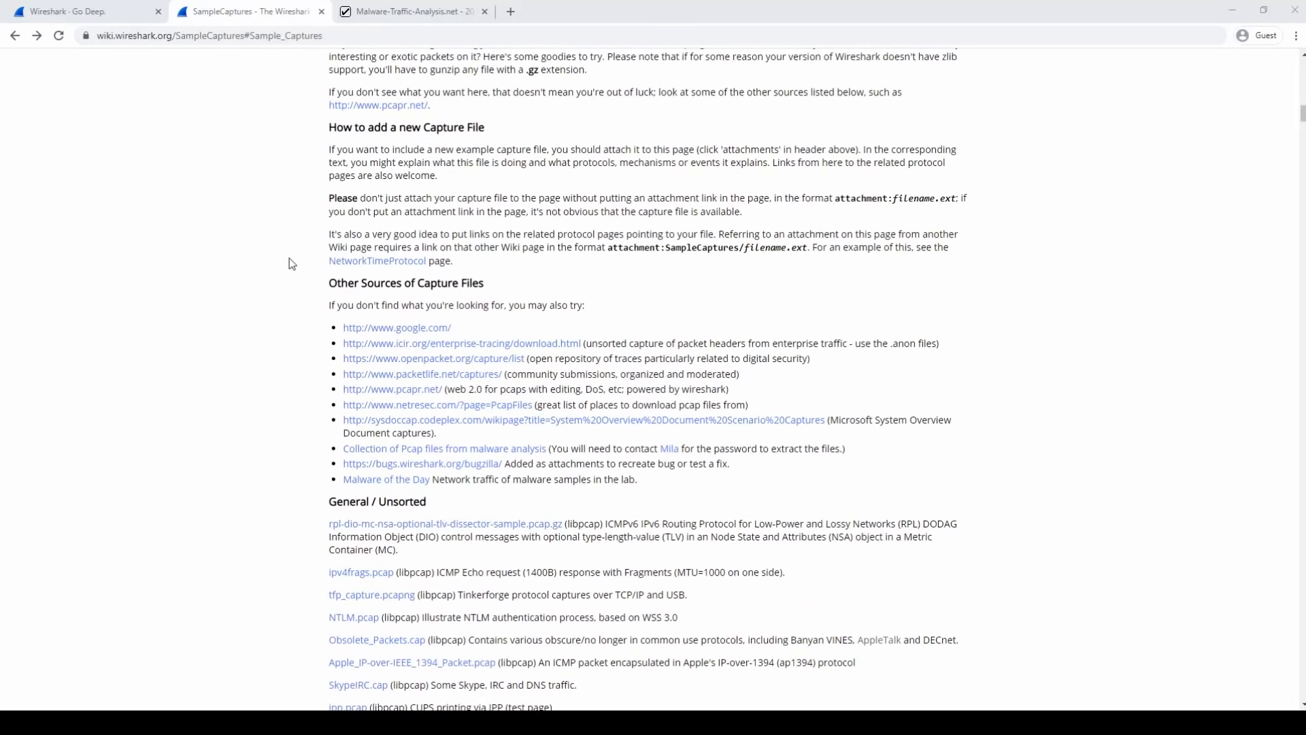
scroll(291, 263, "down", 1)
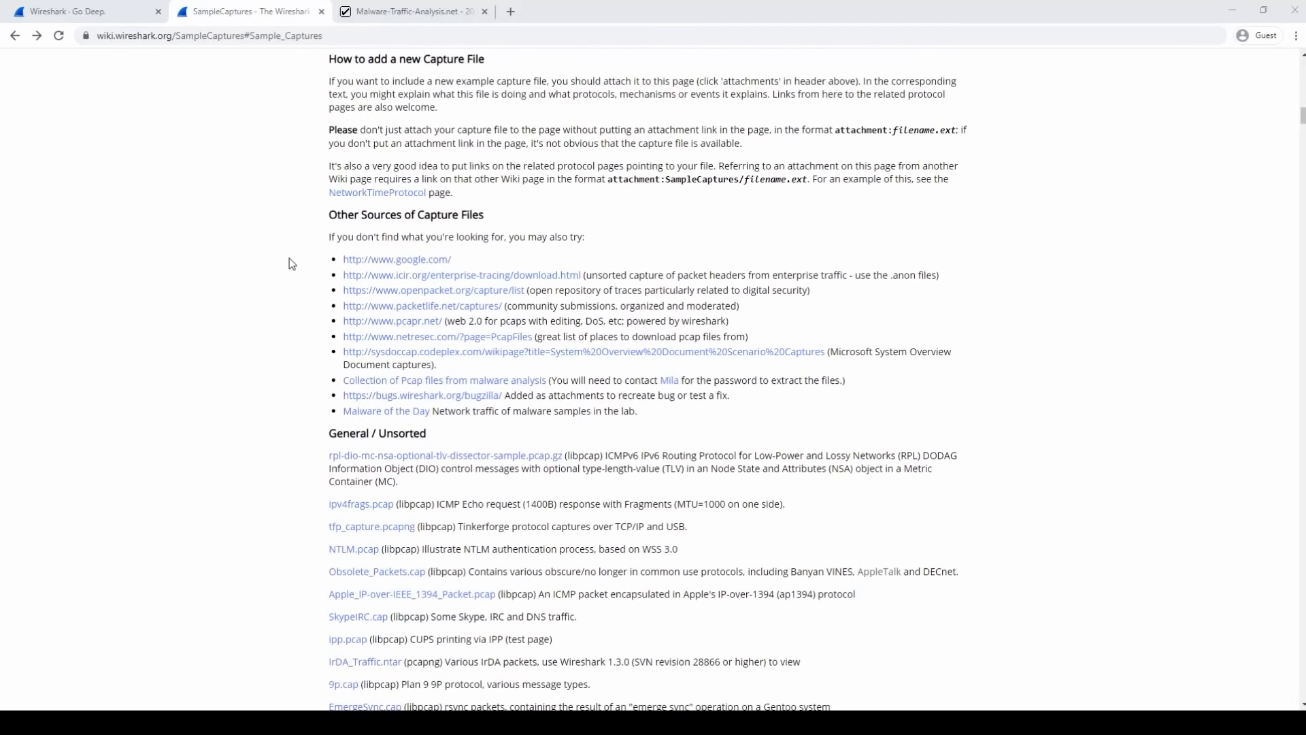
scroll(291, 264, "down", 7)
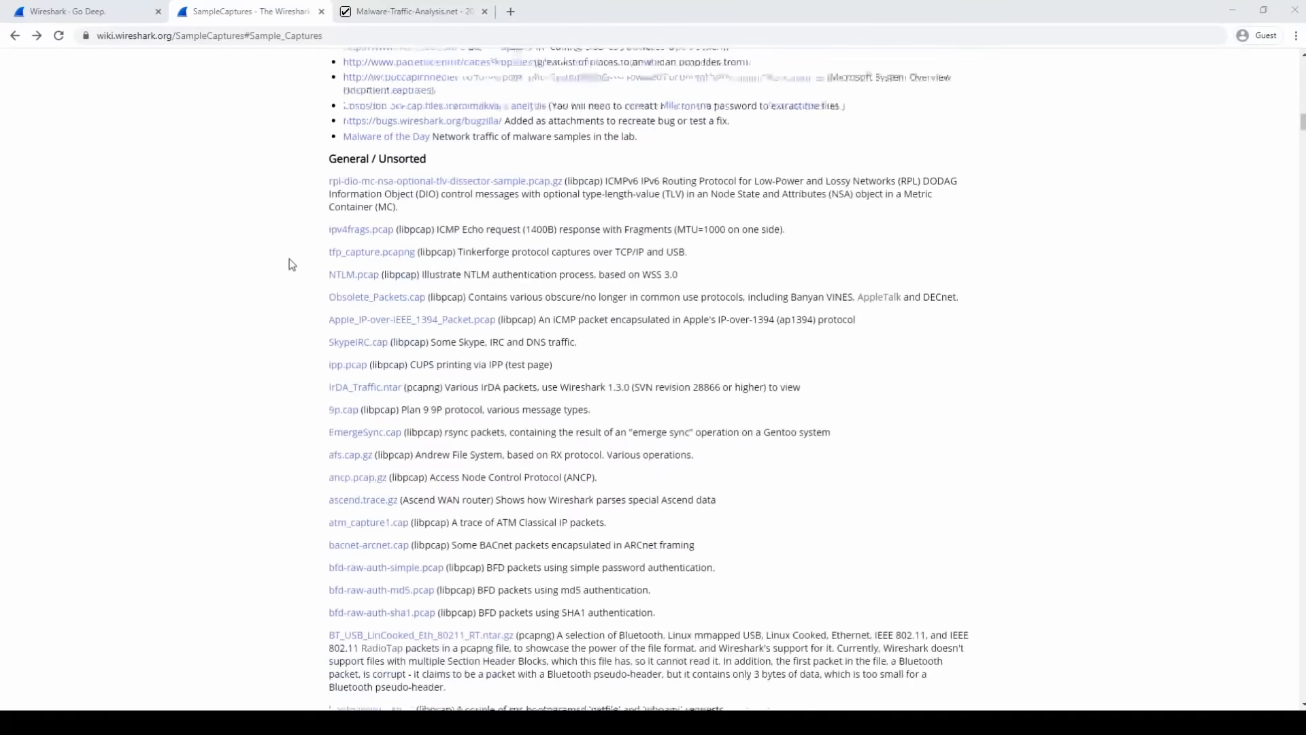
scroll(291, 264, "down", 15)
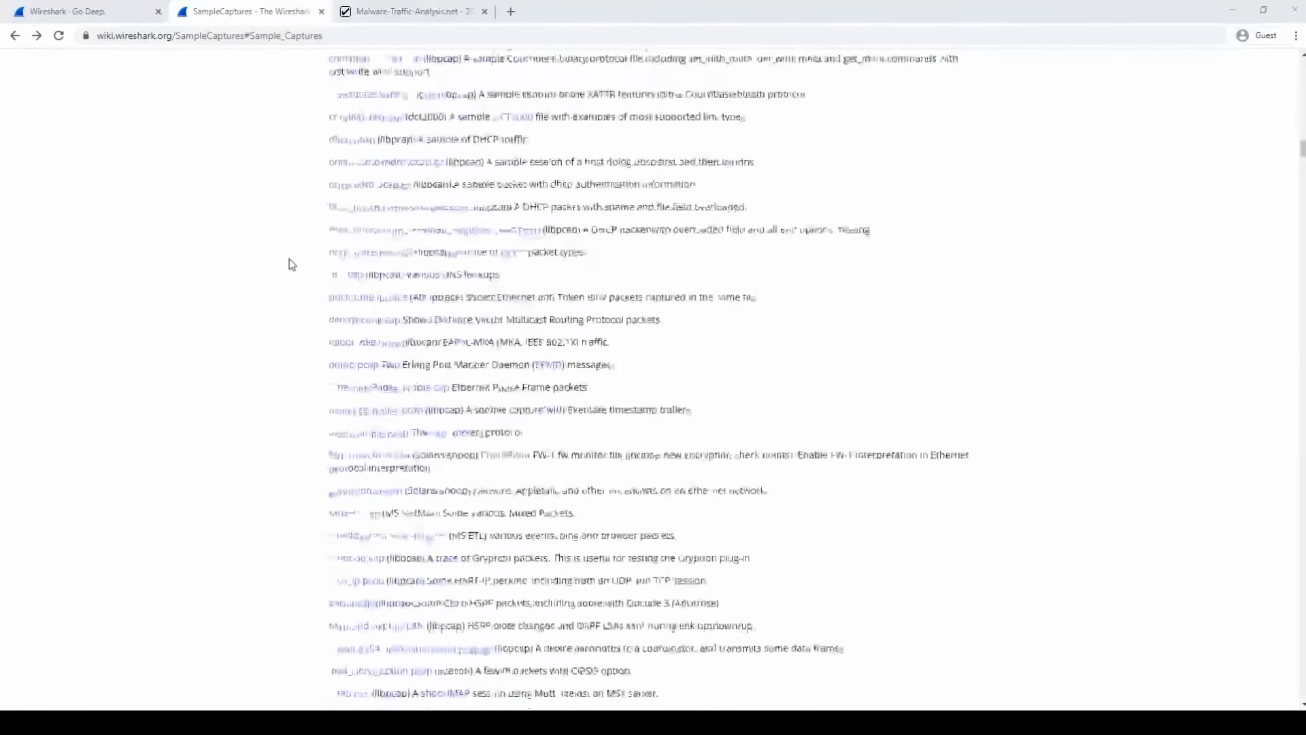
scroll(291, 264, "down", 9)
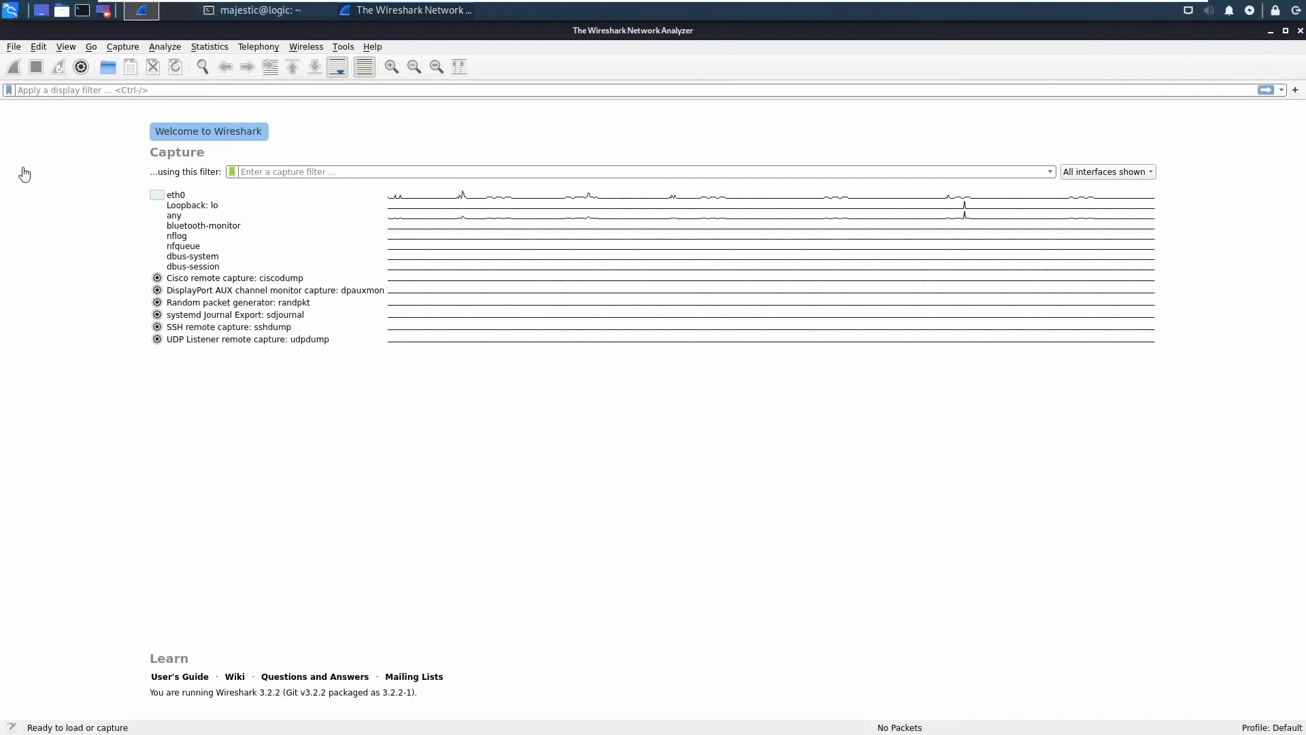
In Wireshark, open the capture file 2018-01-16-traffic-analysis-exercise.pcap from the Downloads folder
left_click(14, 48)
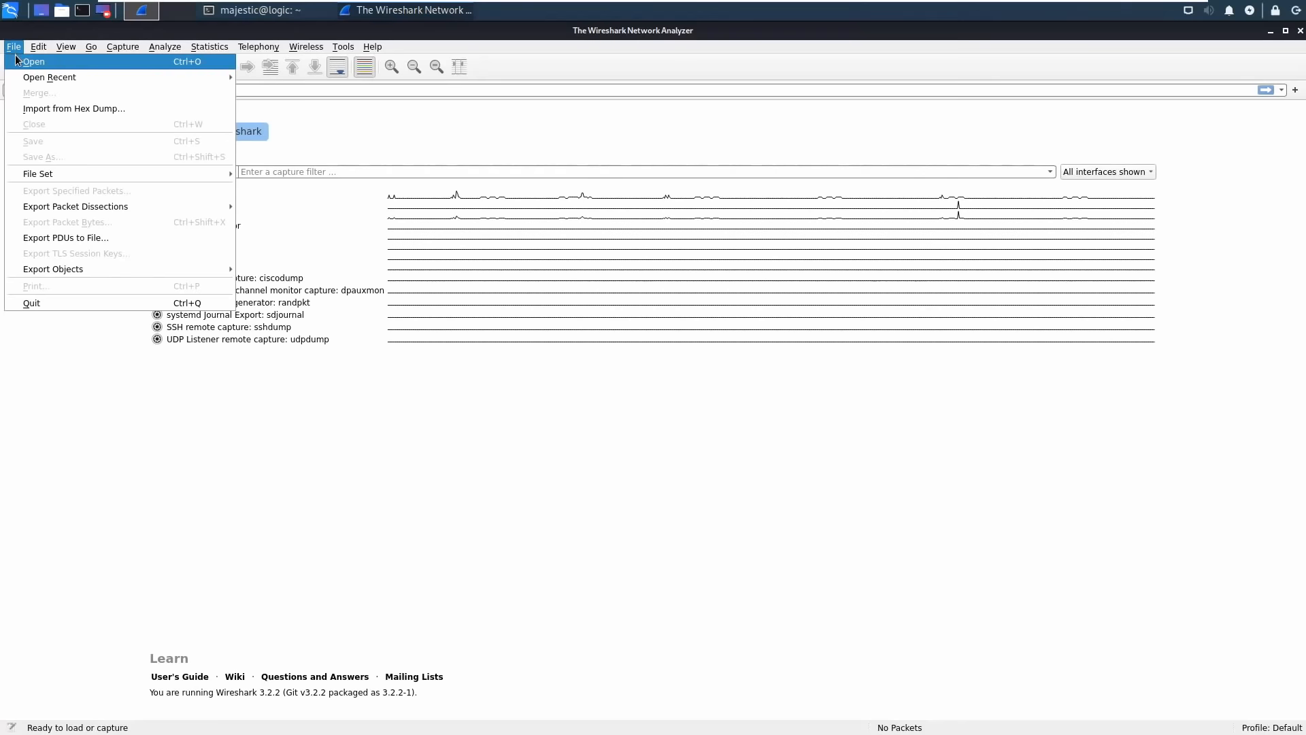
left_click(15, 60)
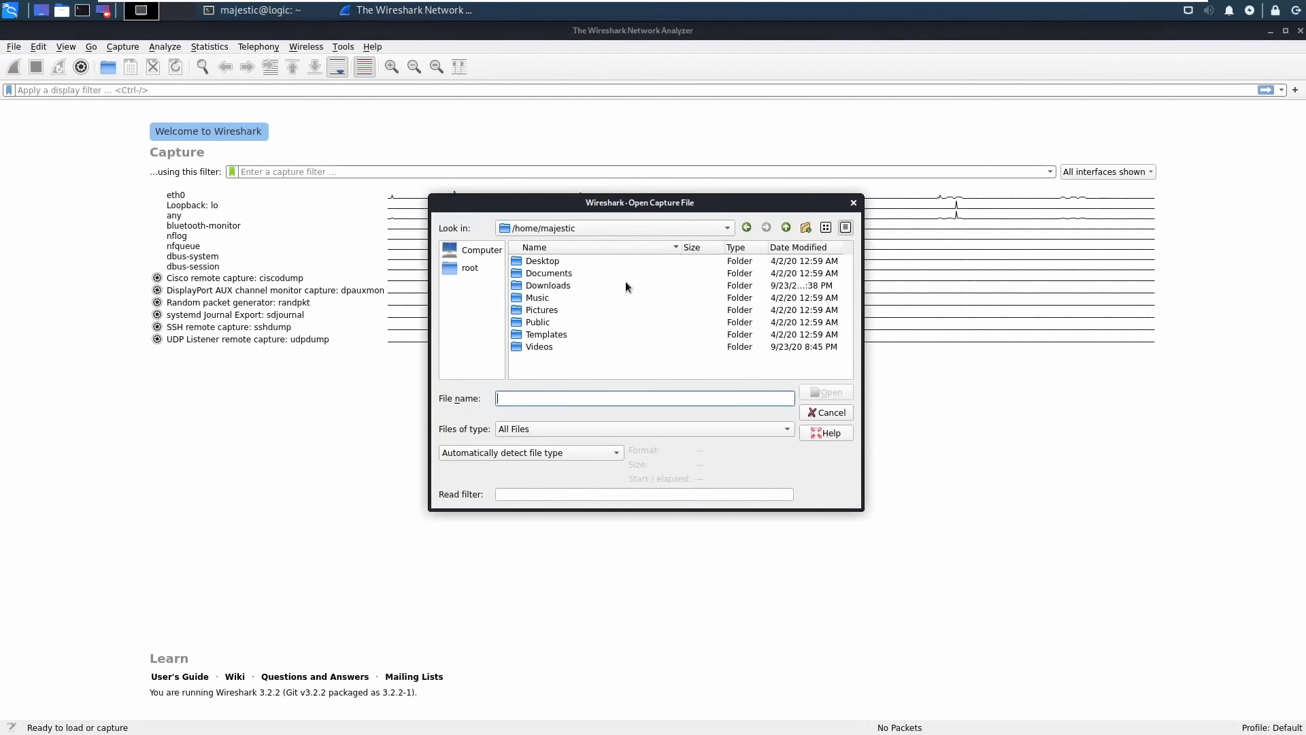
double_click(557, 285)
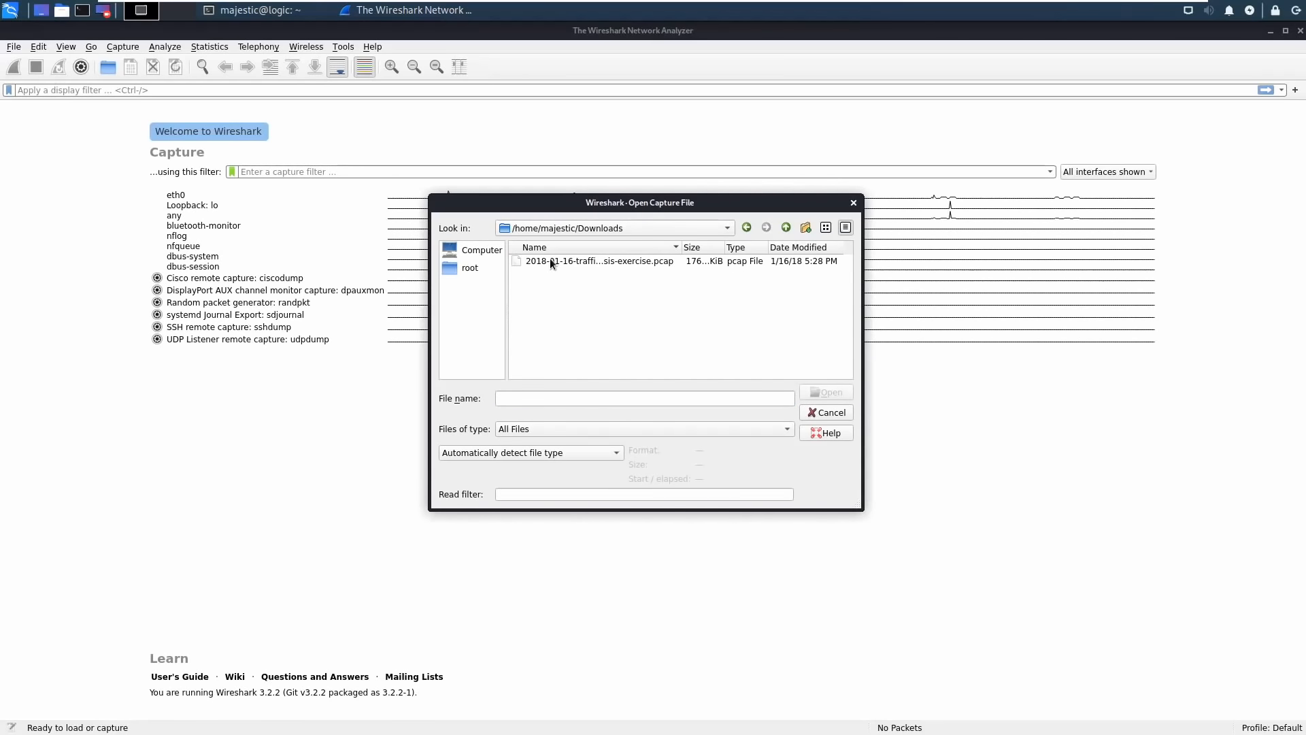
left_click(550, 260)
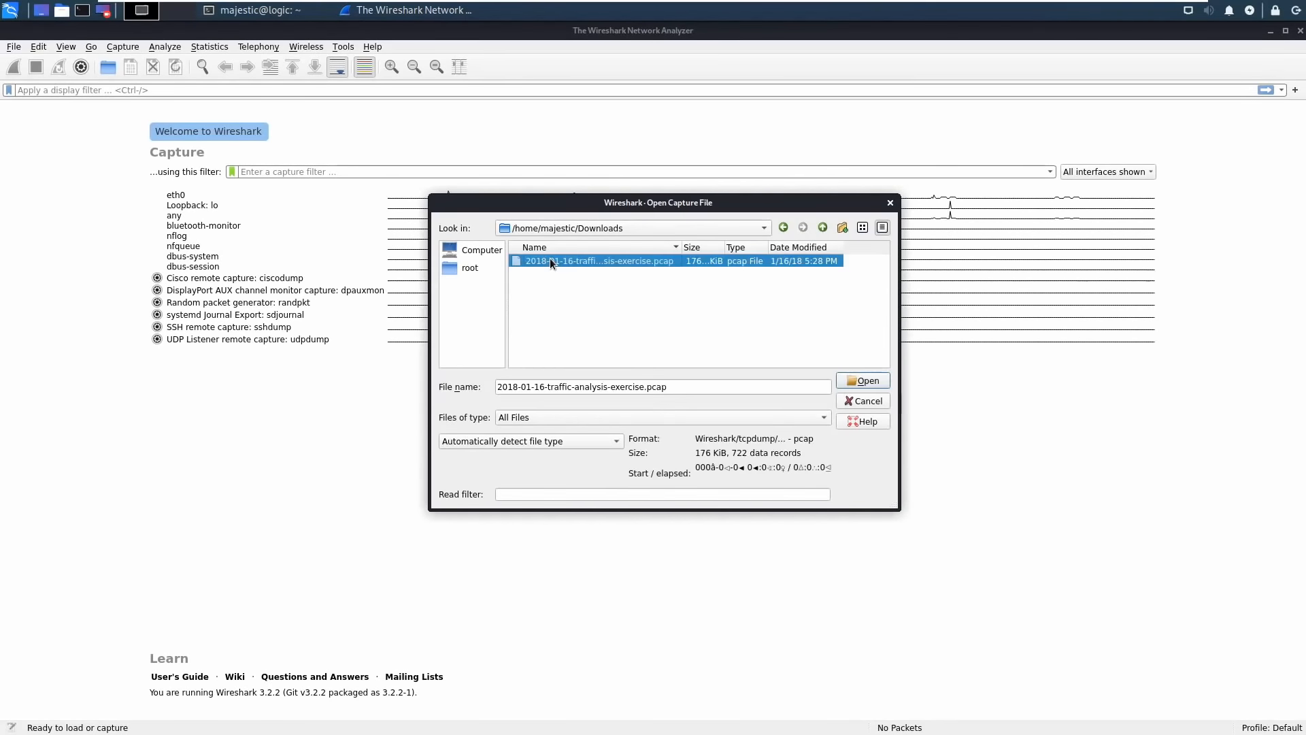
left_click(856, 382)
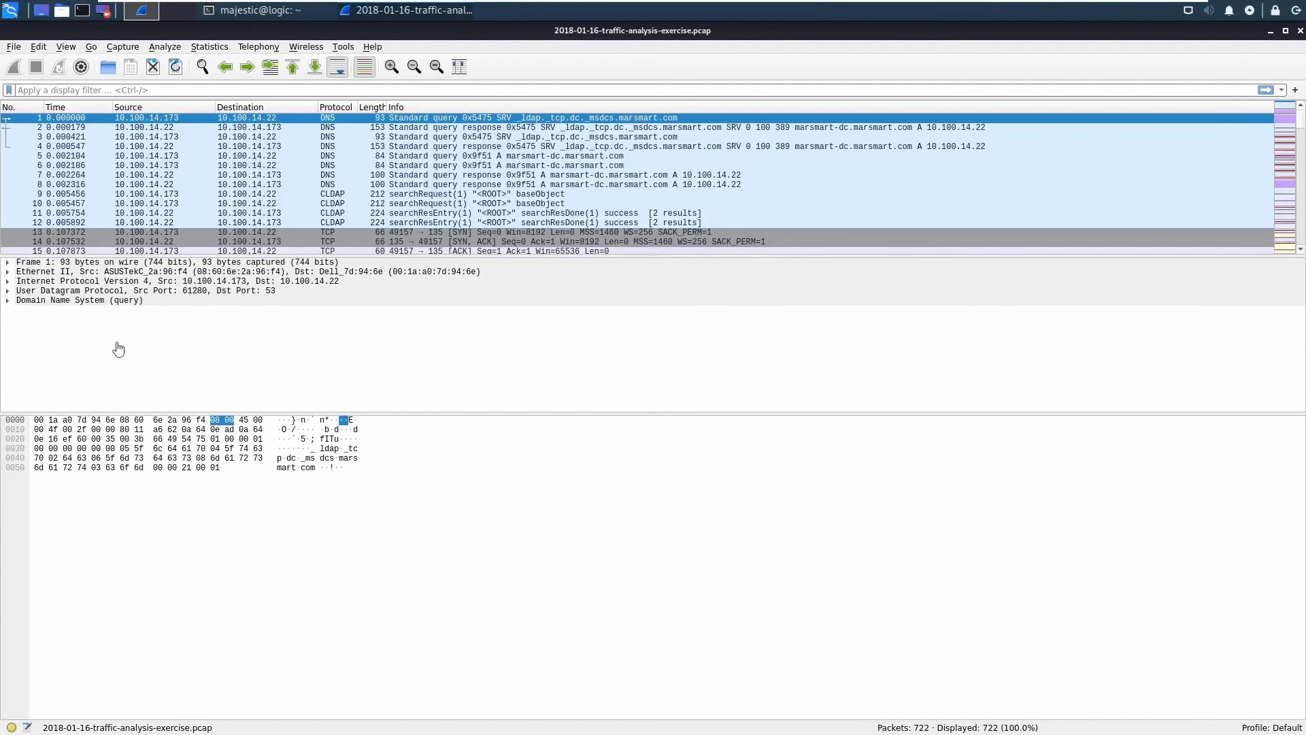
Review the available file operations and the Find Packet search options without running a search
left_click(11, 49)
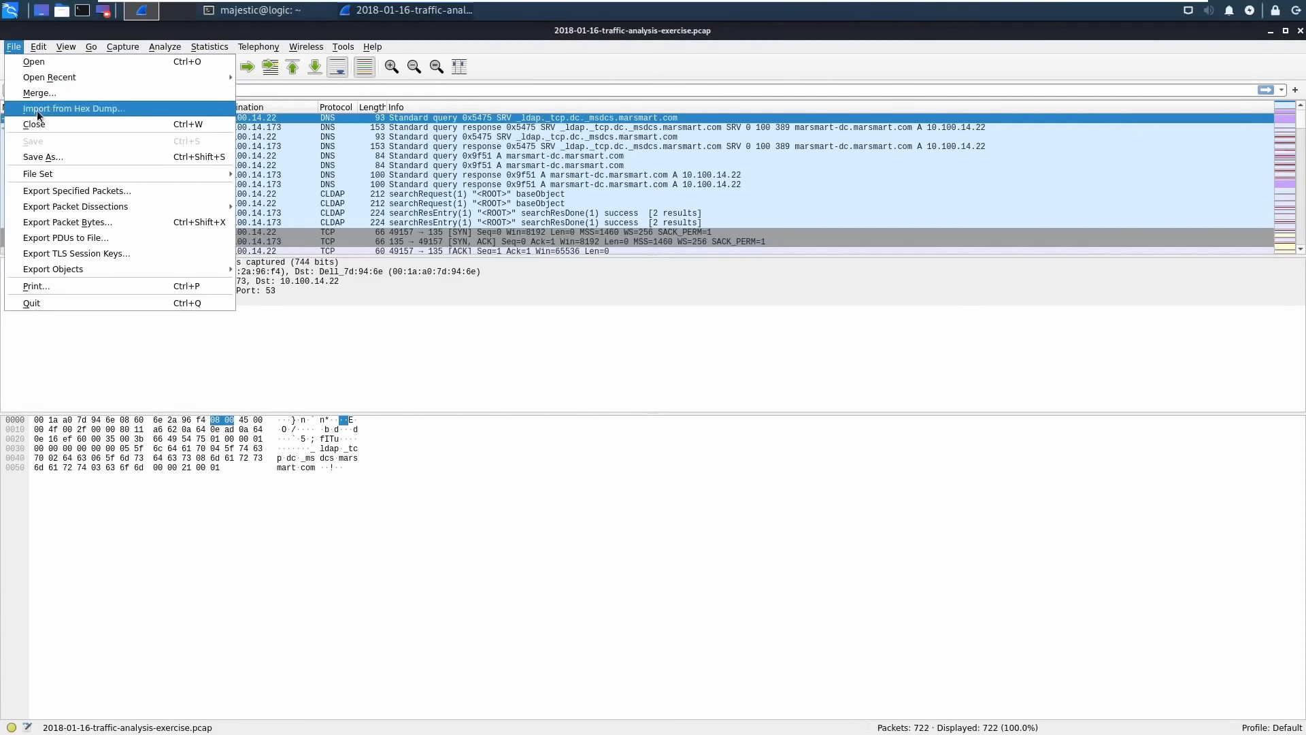
mouse_move(73, 267)
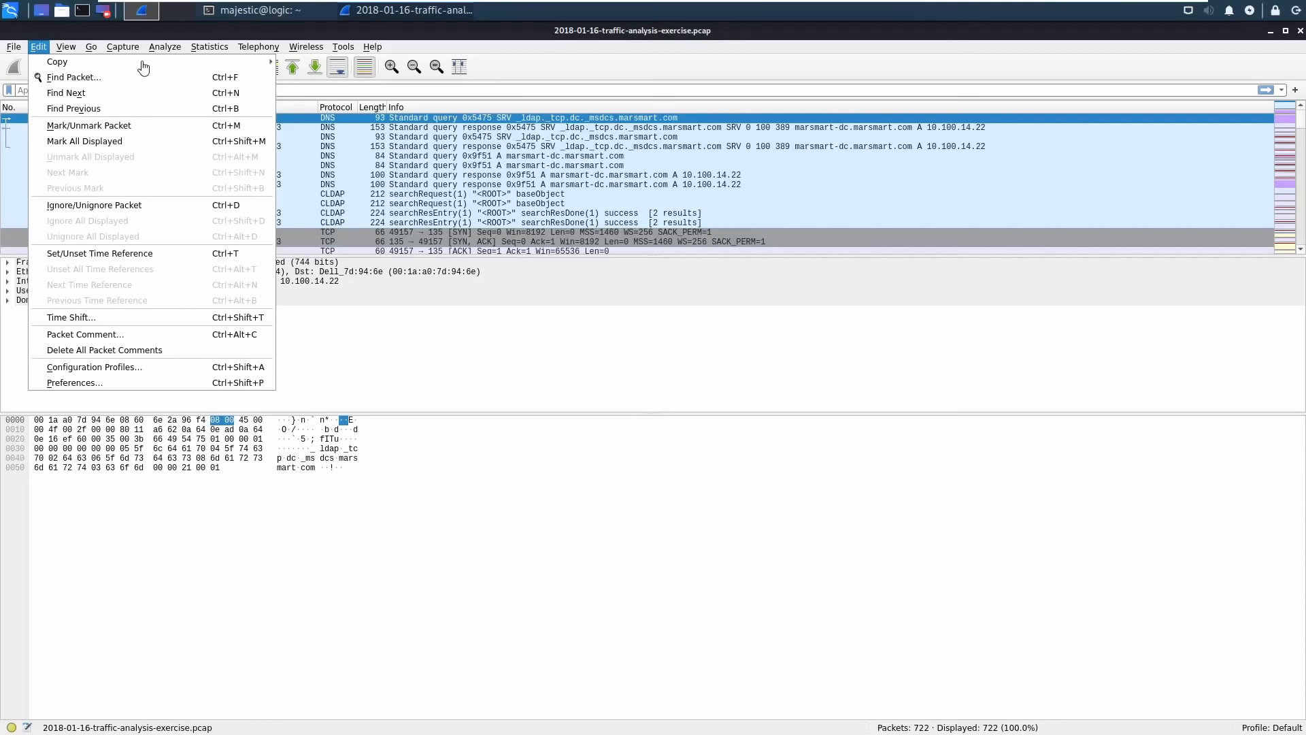
left_click(95, 77)
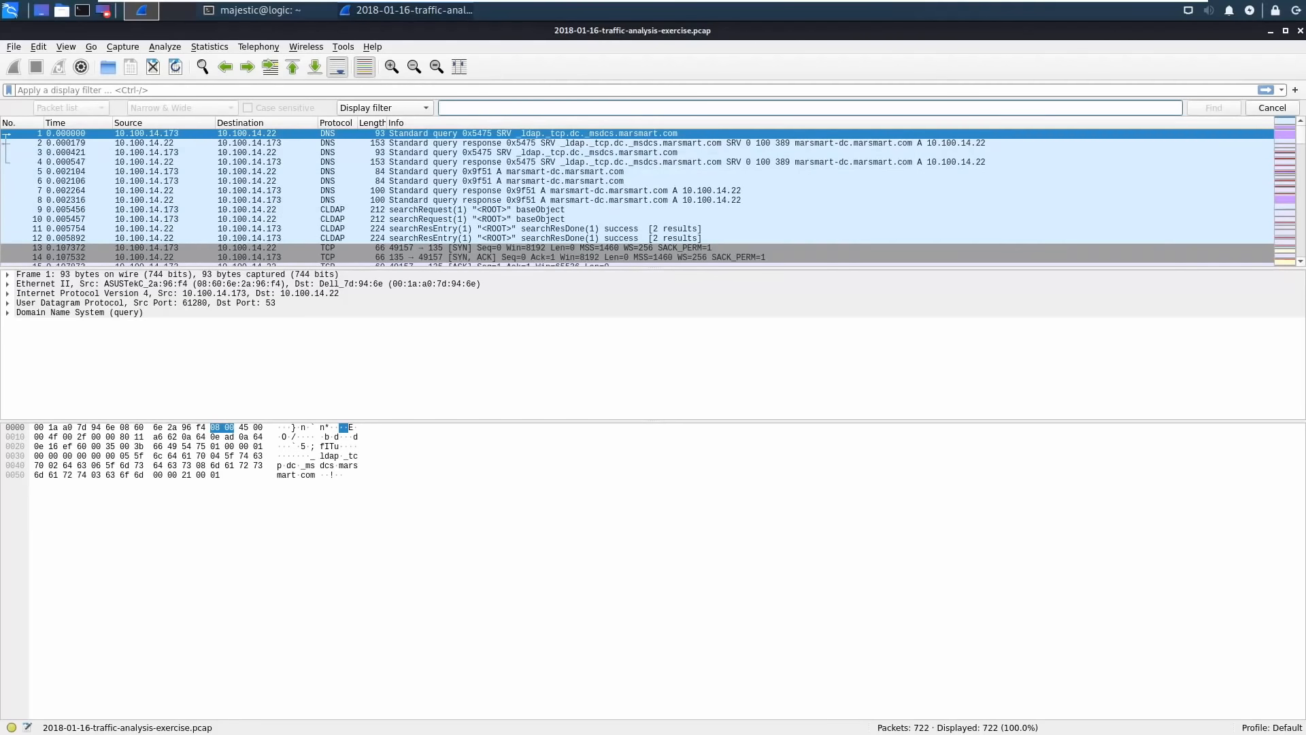
left_click(1262, 107)
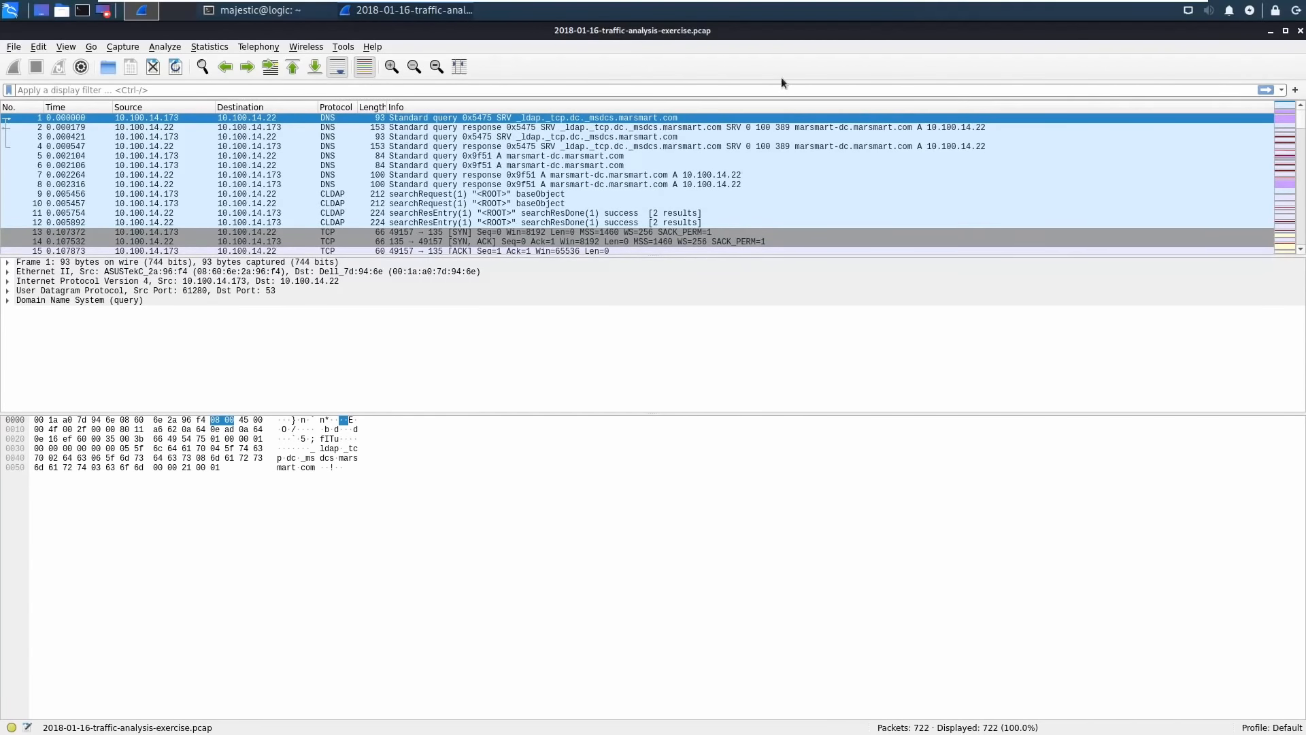
View the Time Shift options for the capture's packets without applying a shift
left_click(38, 48)
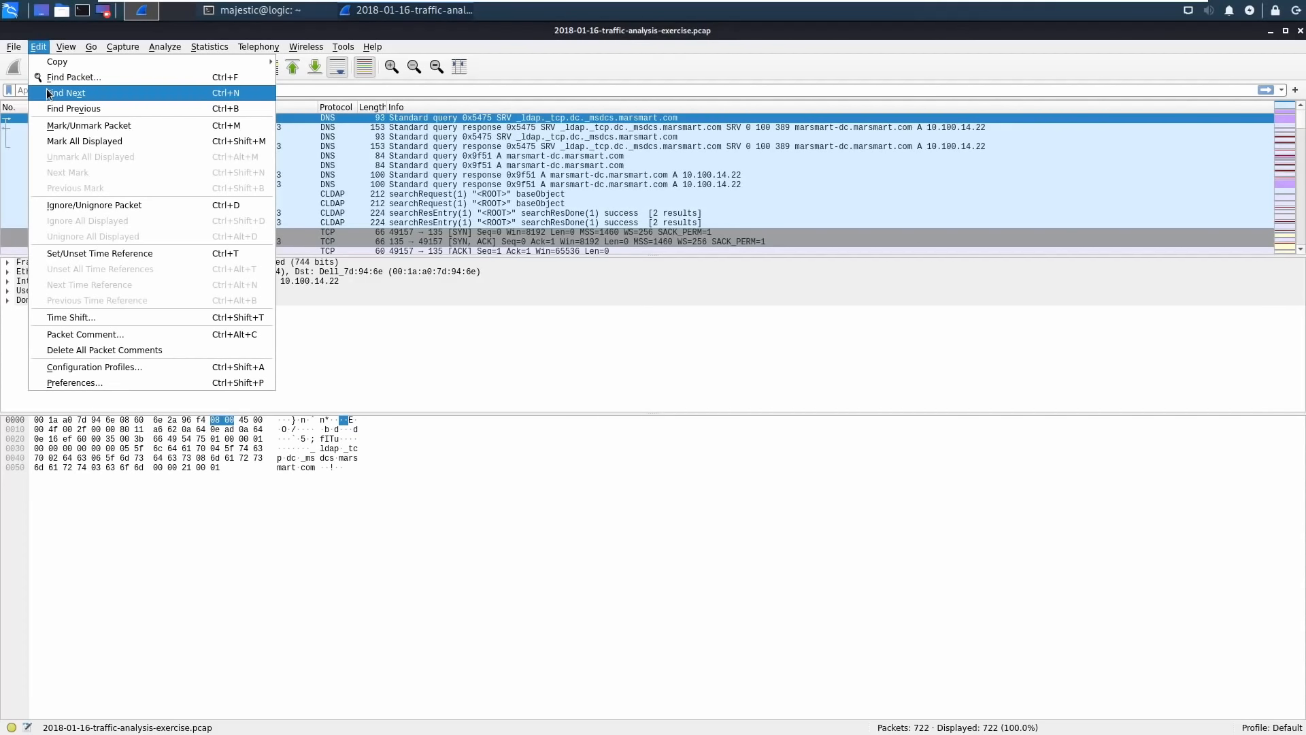
left_click(114, 318)
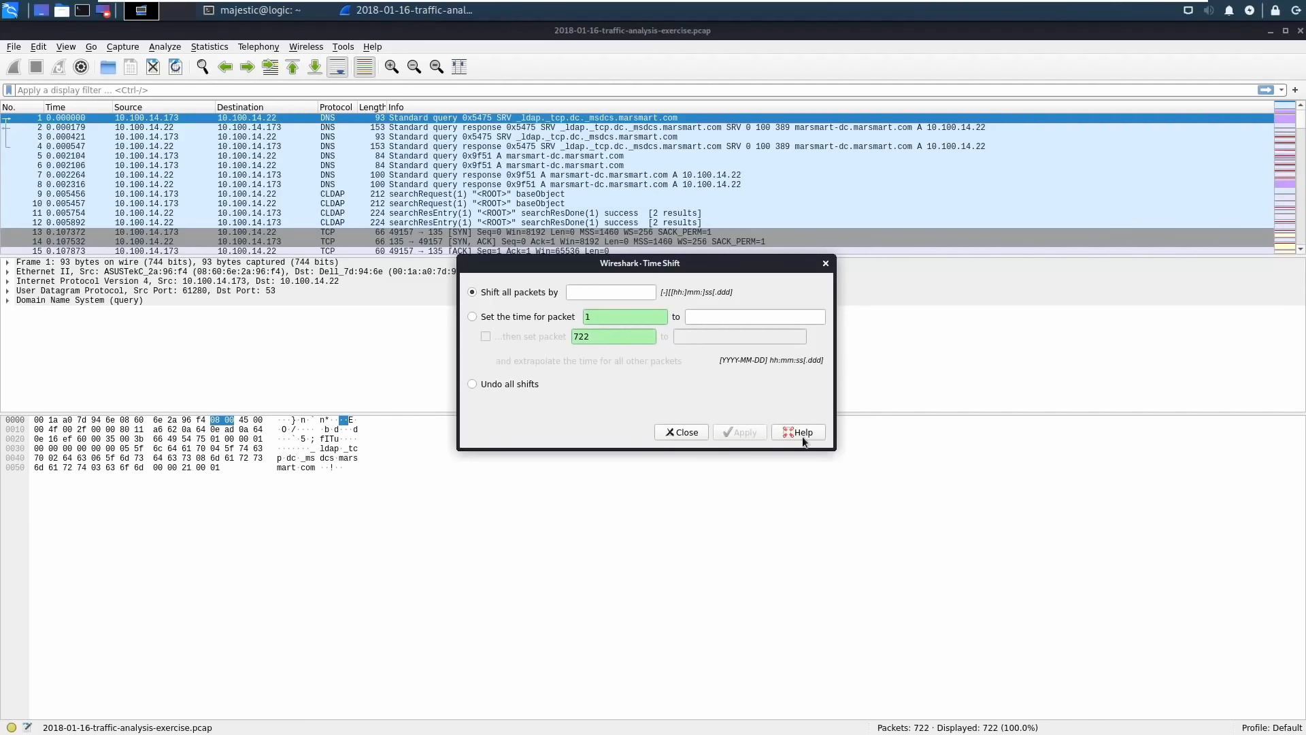
left_click(682, 433)
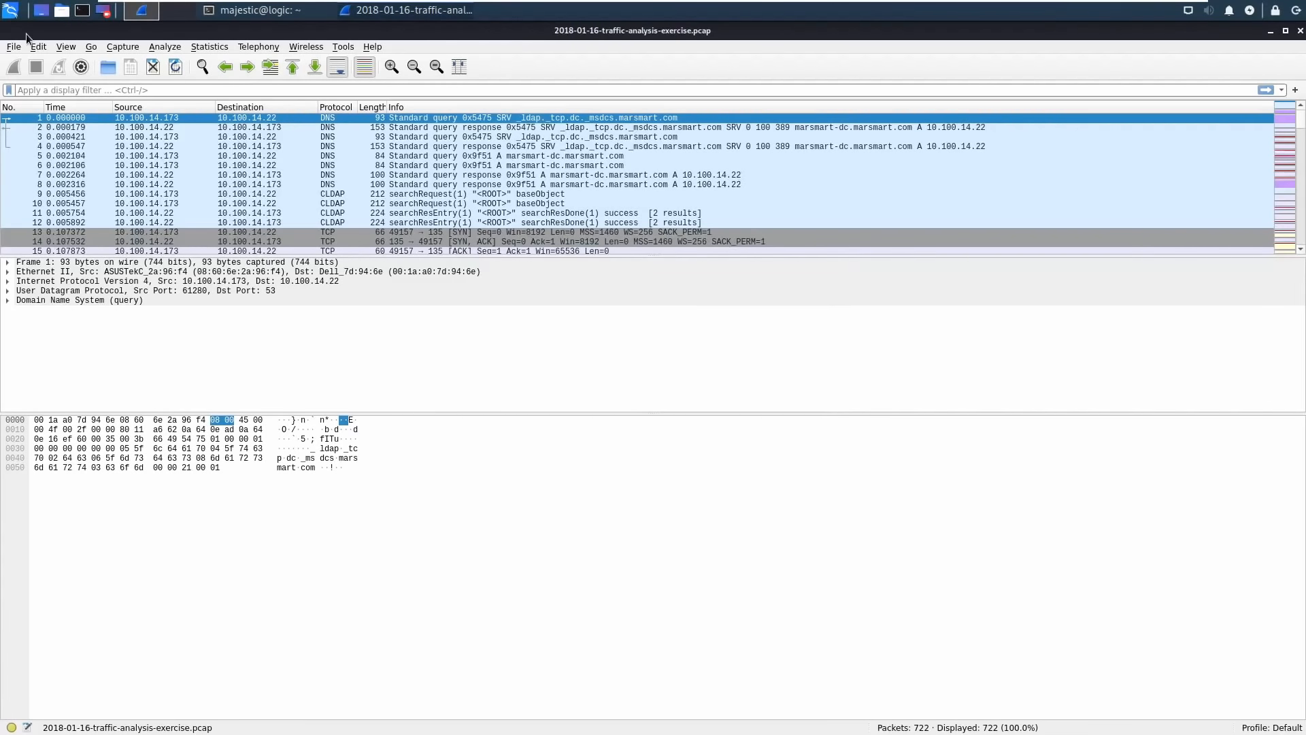
Set the packet list's time display format to UTC Date and Time of Day
left_click(65, 46)
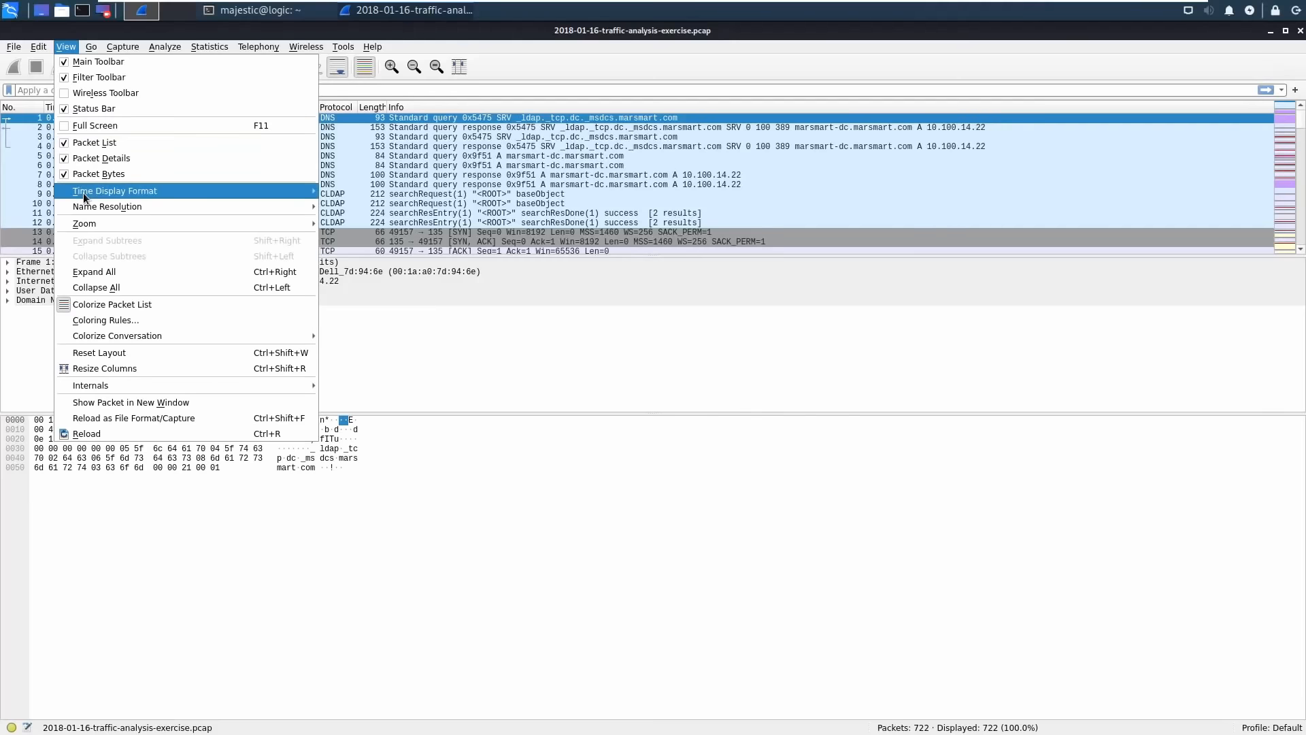
mouse_move(83, 194)
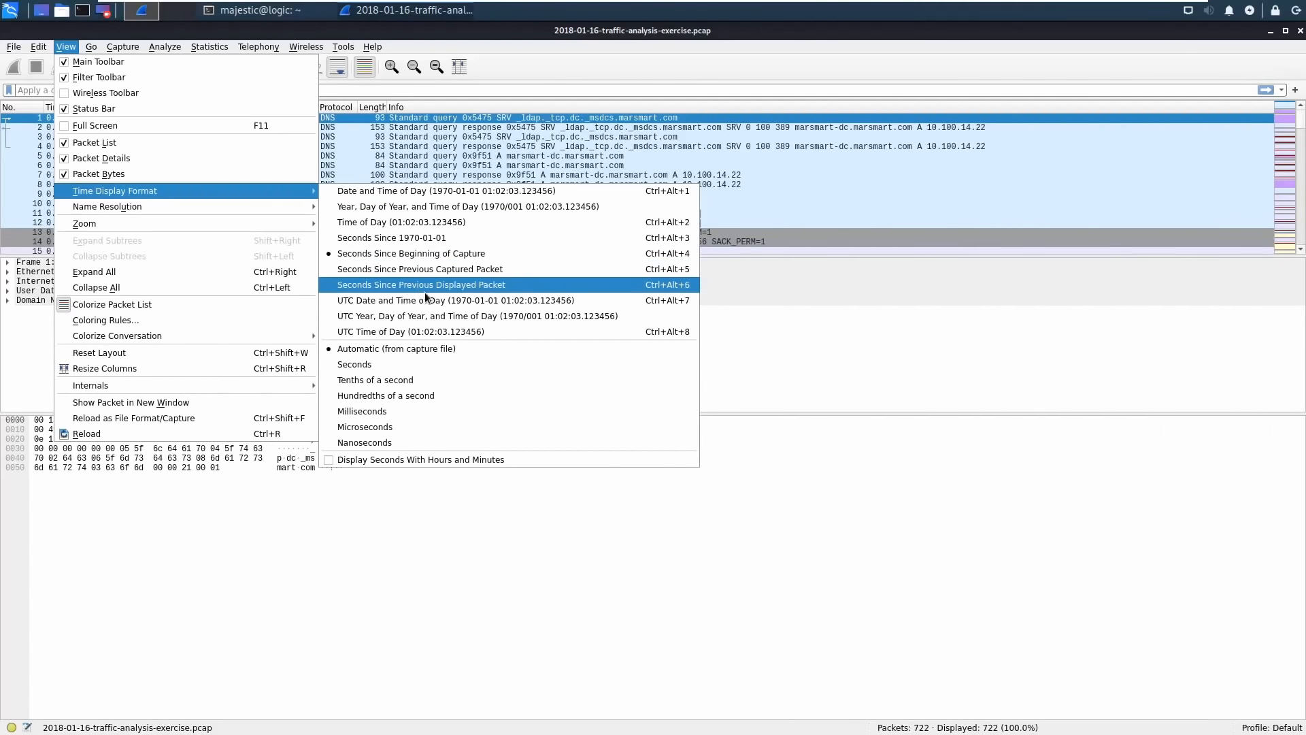
left_click(483, 301)
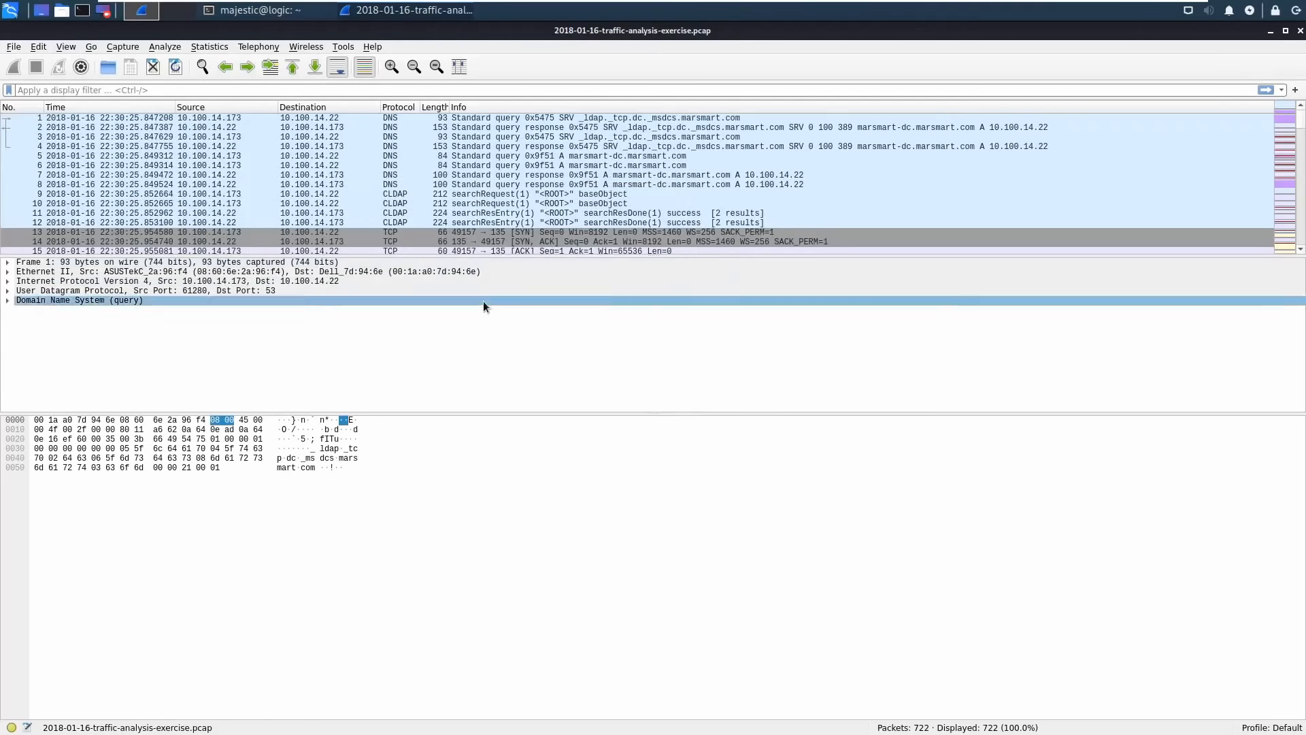
Turn off promiscuous mode for Loopback, any, bluetooth-monitor, nflog, nfqueue, dbus-system and dbus-session in the capture options, without starting a capture
left_click(72, 46)
mouse_move(107, 48)
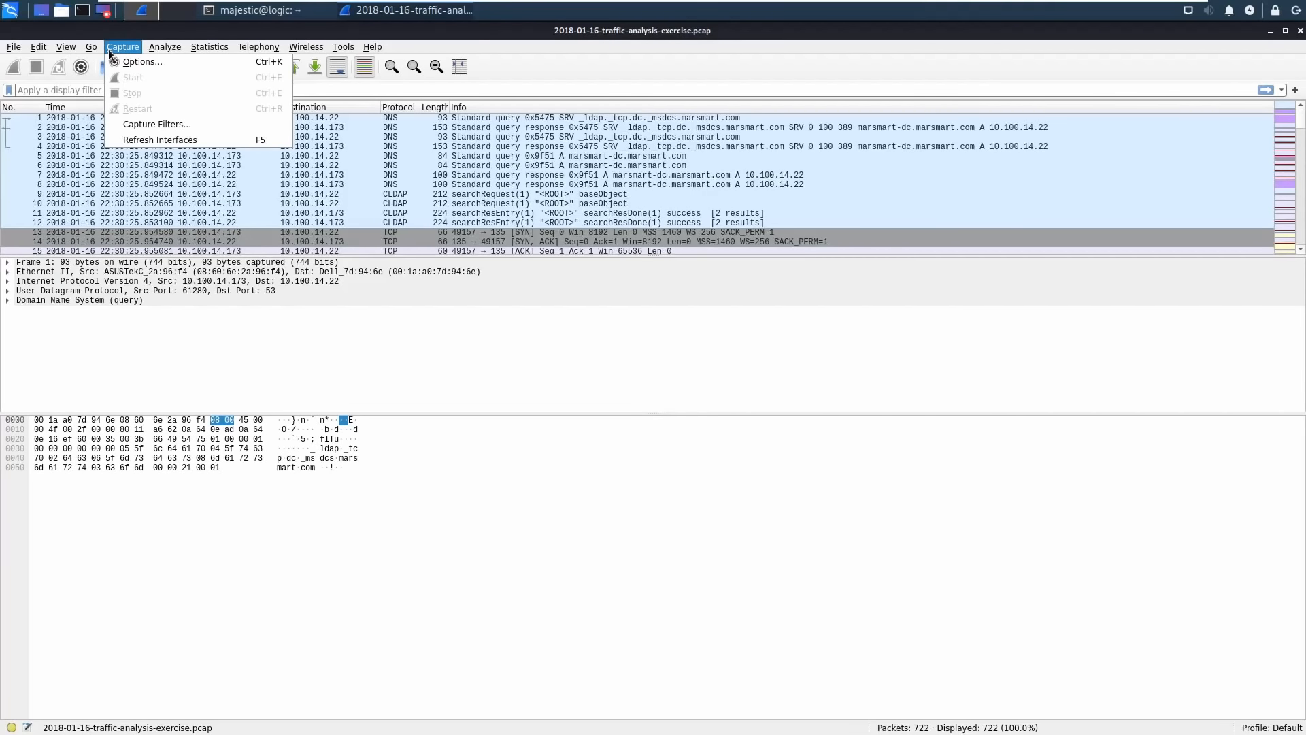
left_click(121, 59)
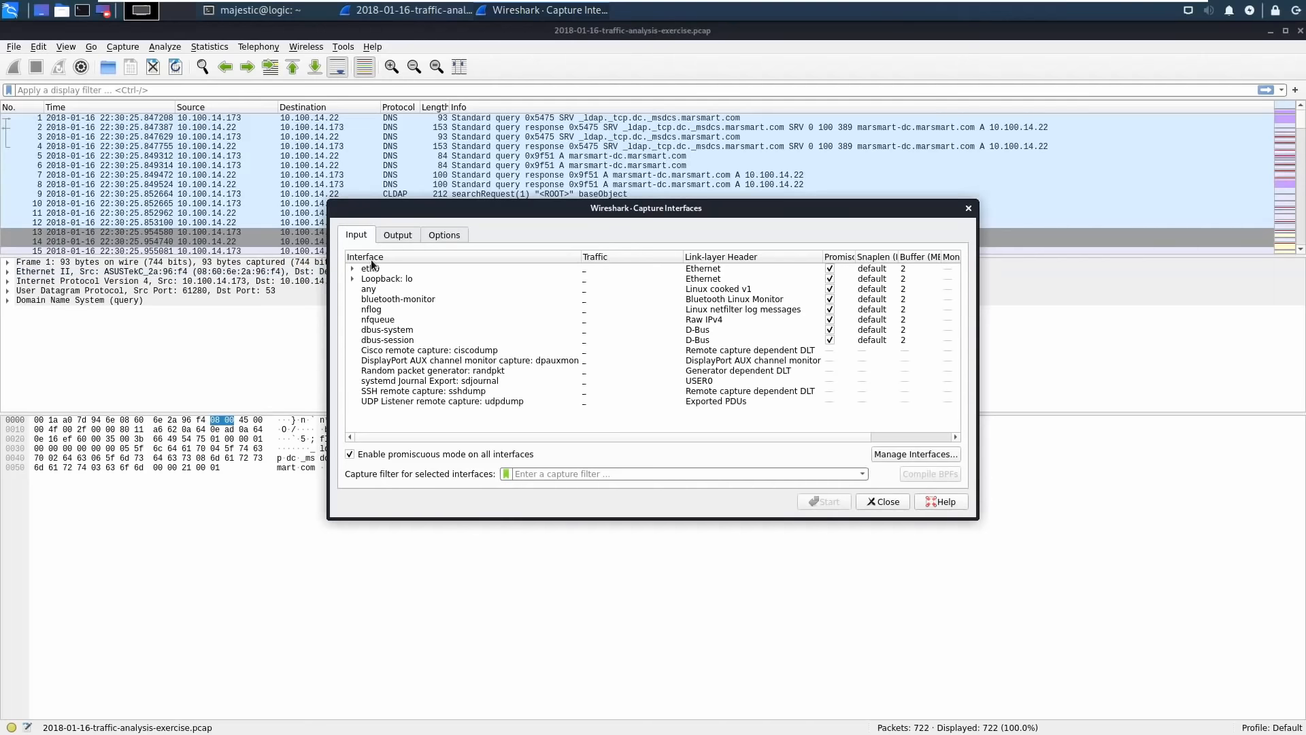
mouse_move(387, 275)
left_click(831, 280)
left_click(830, 298)
left_click(830, 291)
left_click(830, 308)
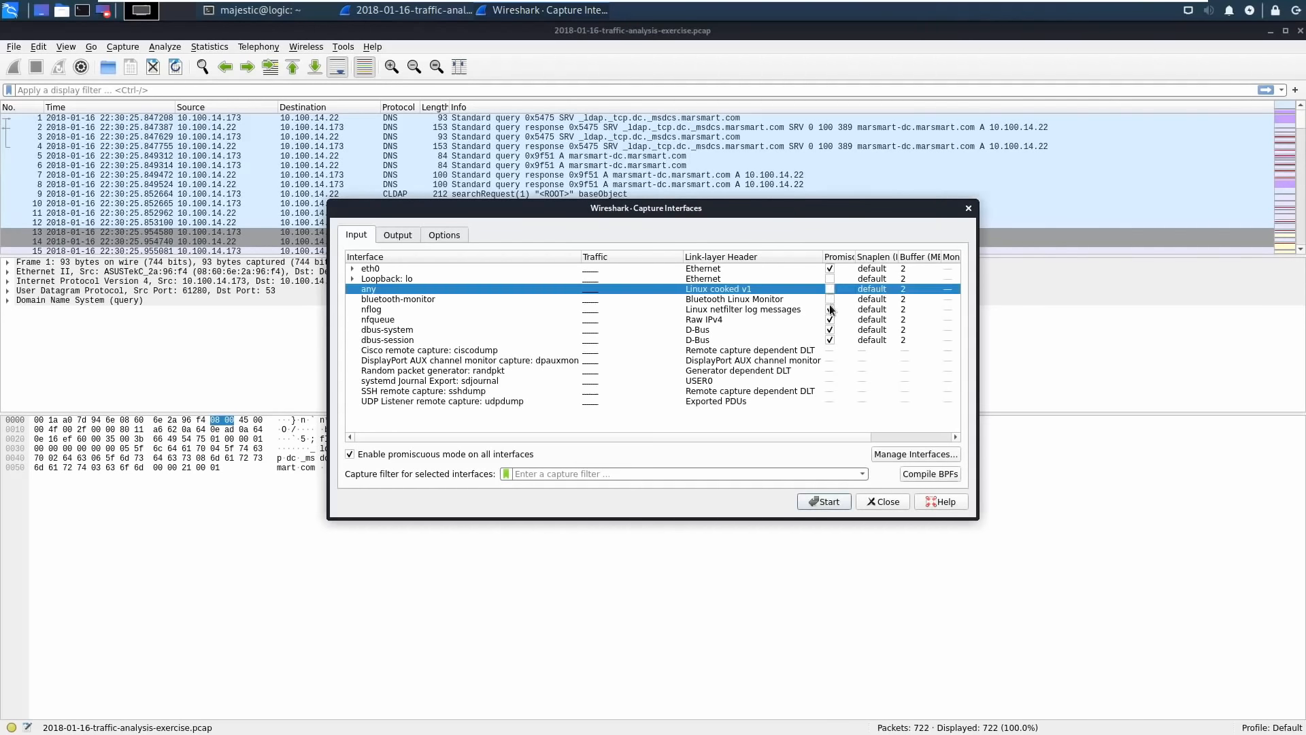
left_click(830, 319)
left_click(830, 329)
left_click(830, 340)
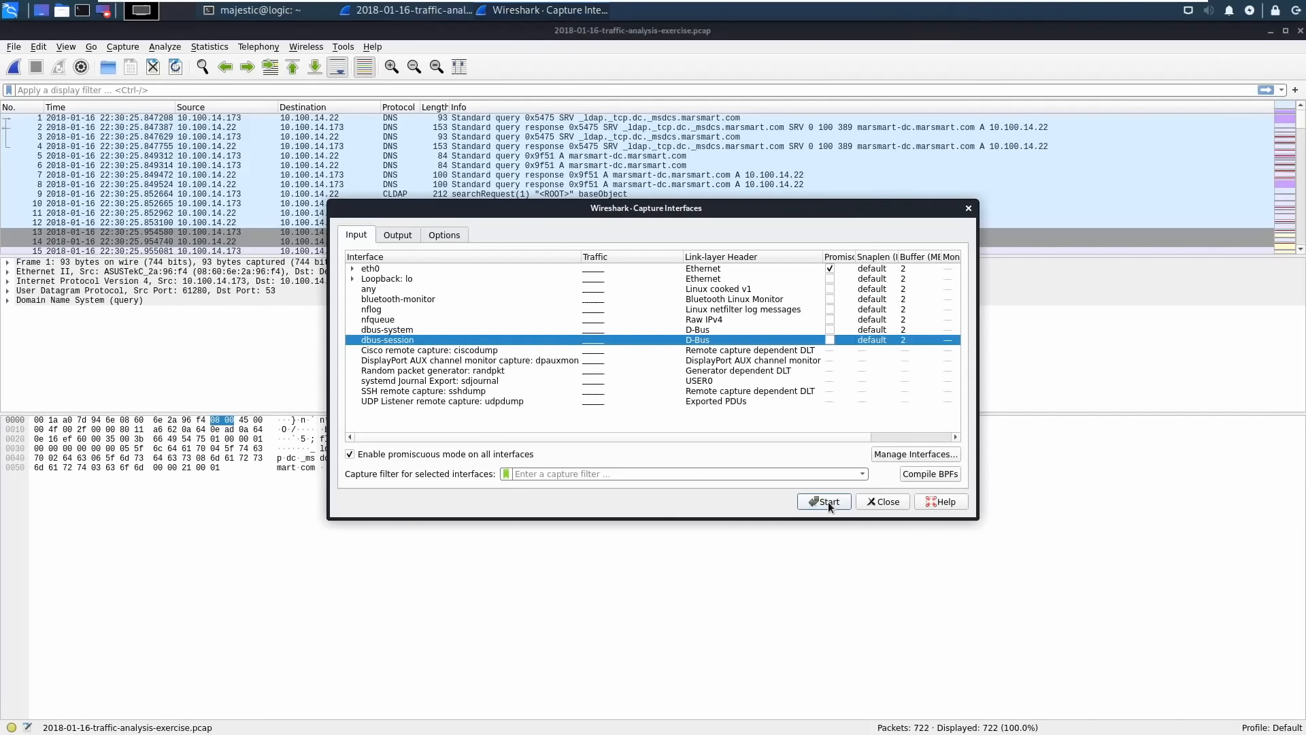
left_click(884, 503)
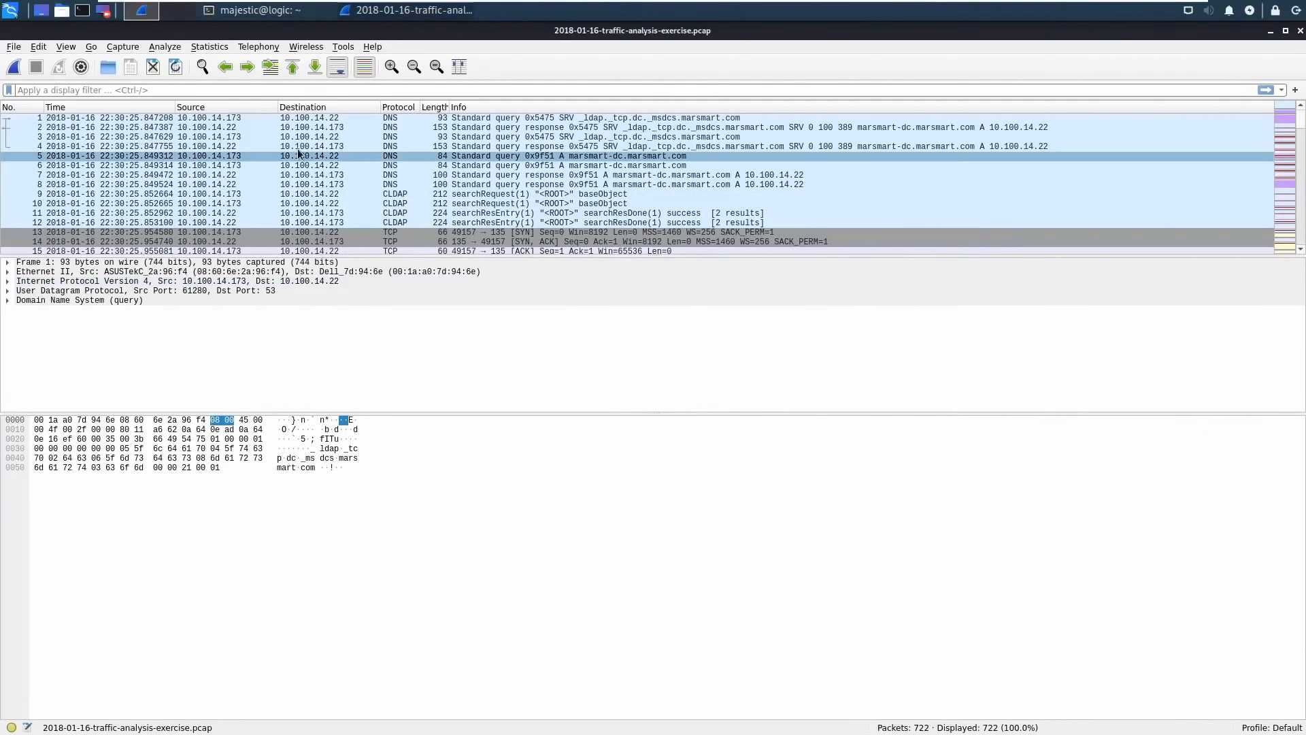
Review the saved display filters and their expressions, and leave the list without changing it
left_click(170, 49)
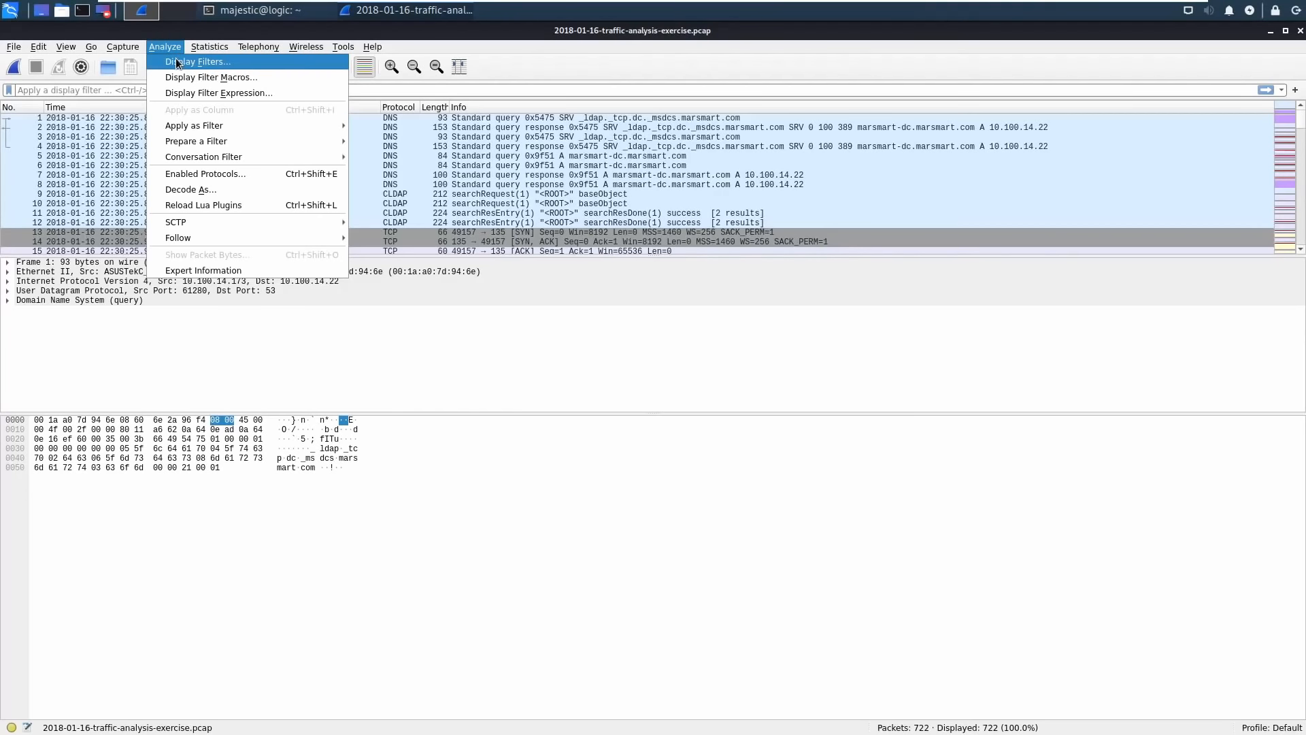
left_click(175, 61)
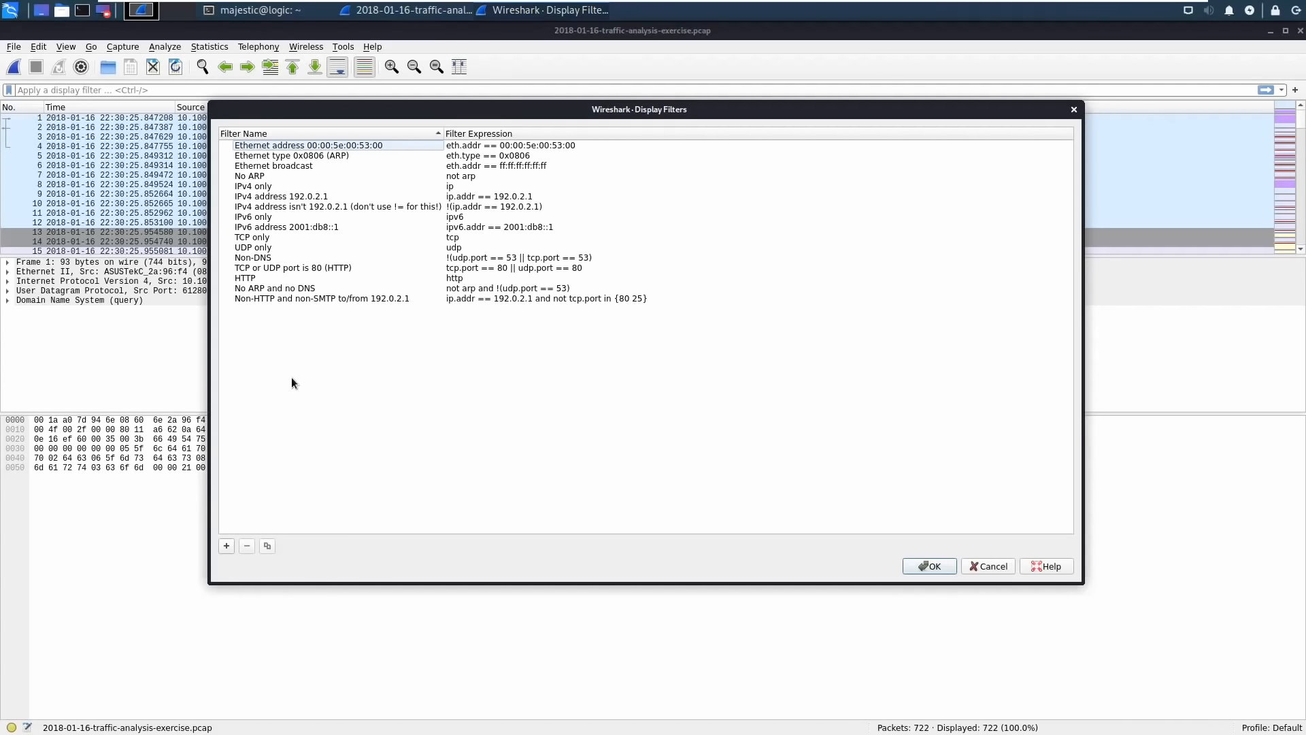
left_click(988, 566)
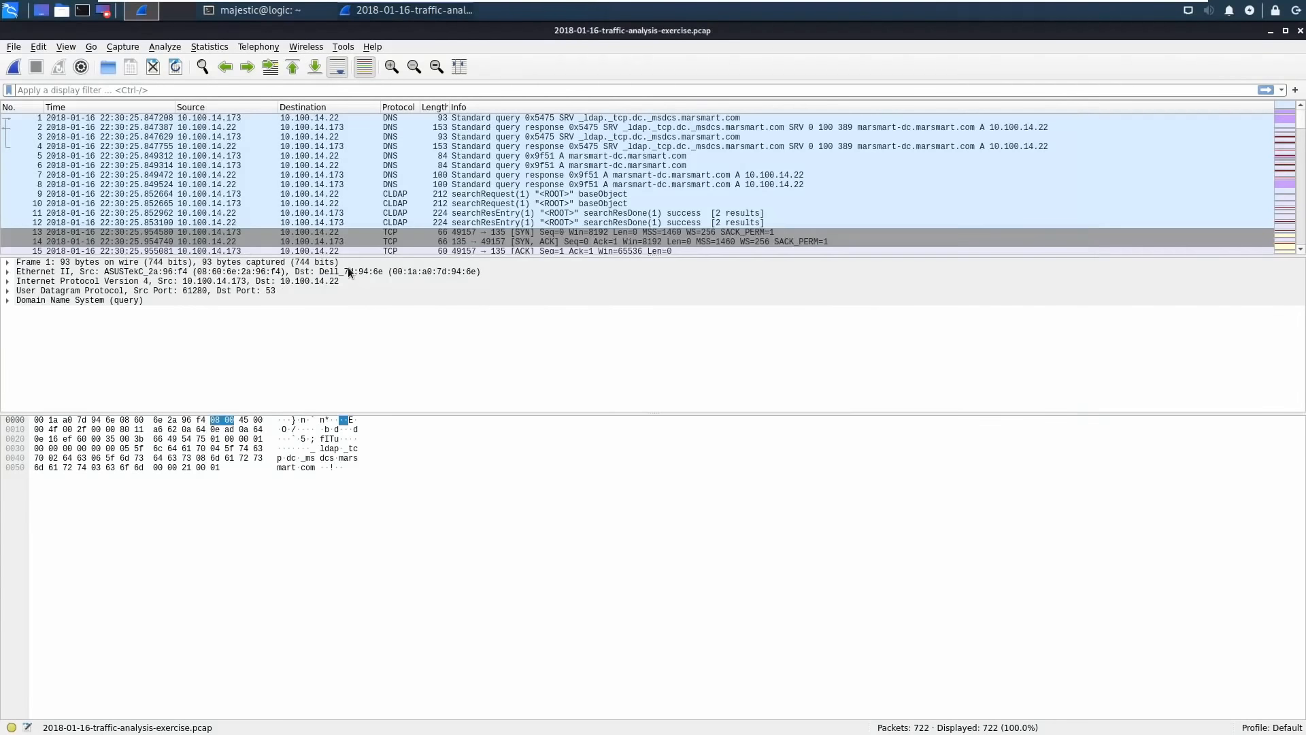
Review the capture's Expert Information, expanding the HTTP chat group for GET /ncsi.txt to see its individual packets, and close it
left_click(157, 47)
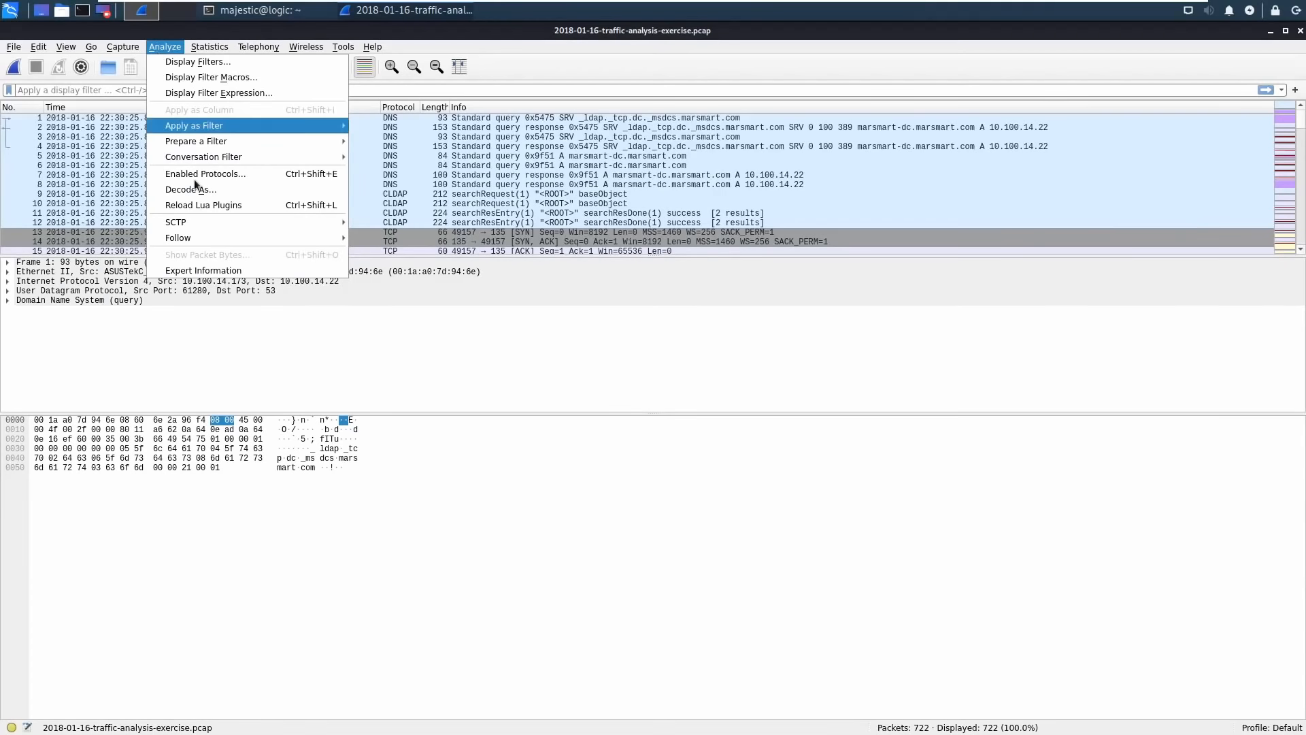
left_click(208, 271)
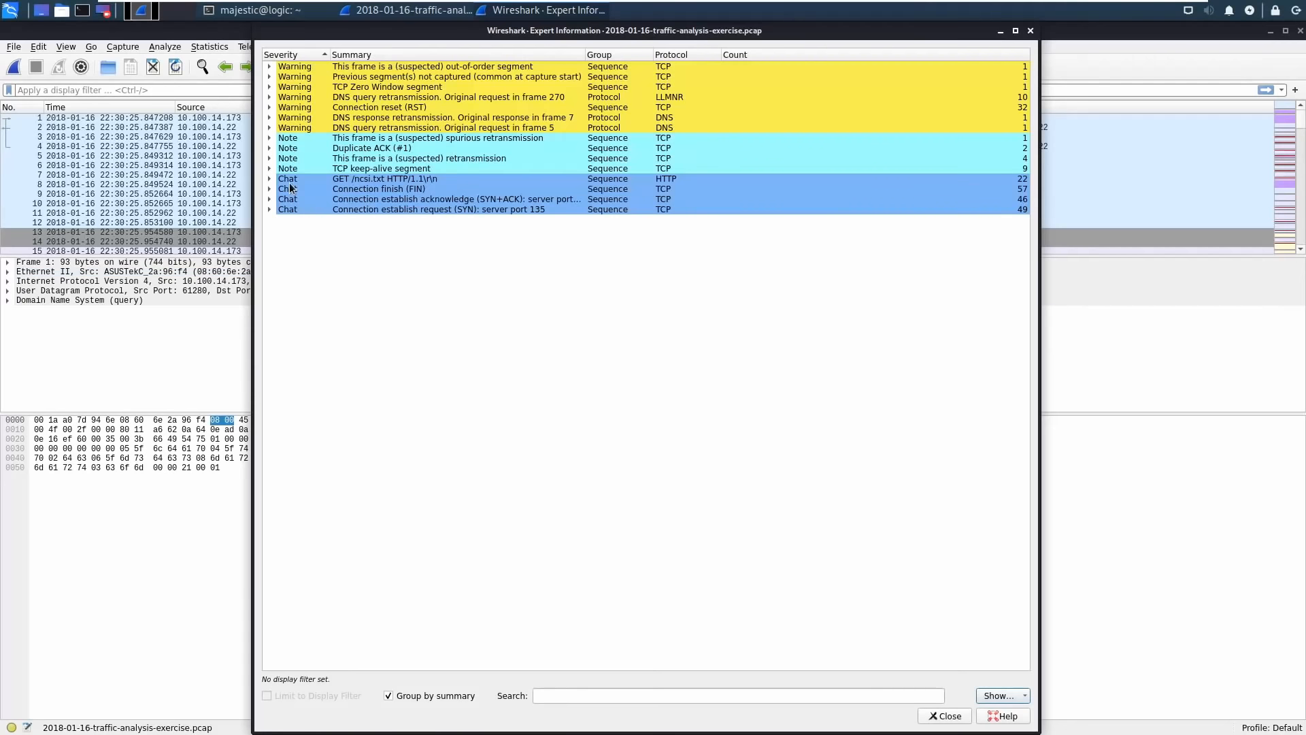
left_click(270, 178)
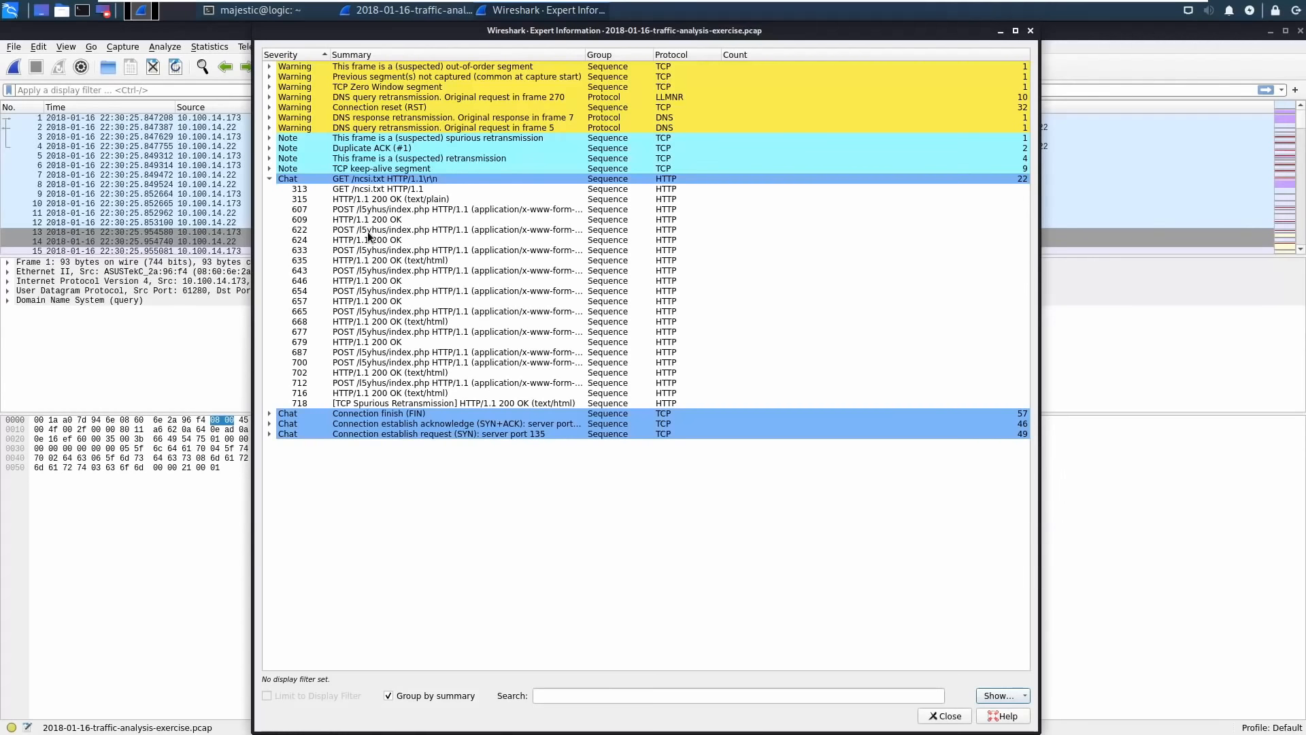
left_click(944, 716)
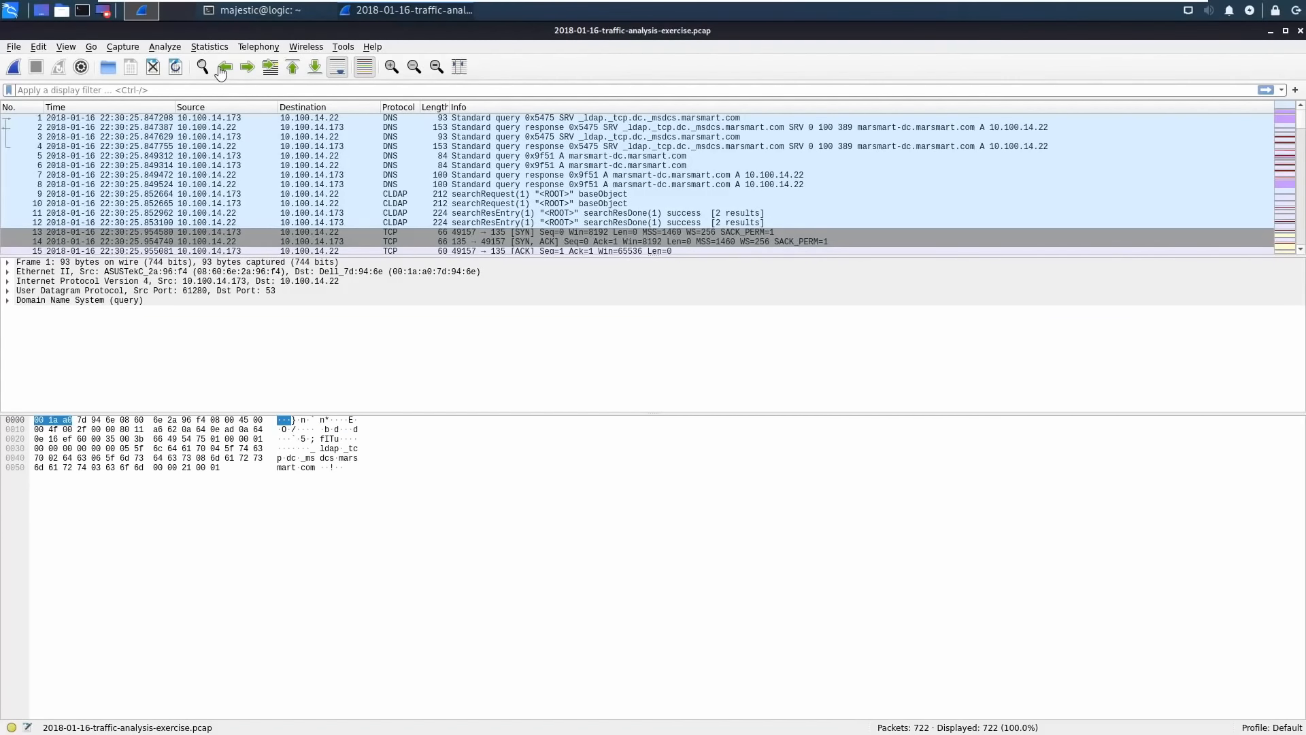
View the Ethernet conversation statistics for the capture and return to the packet list
left_click(209, 47)
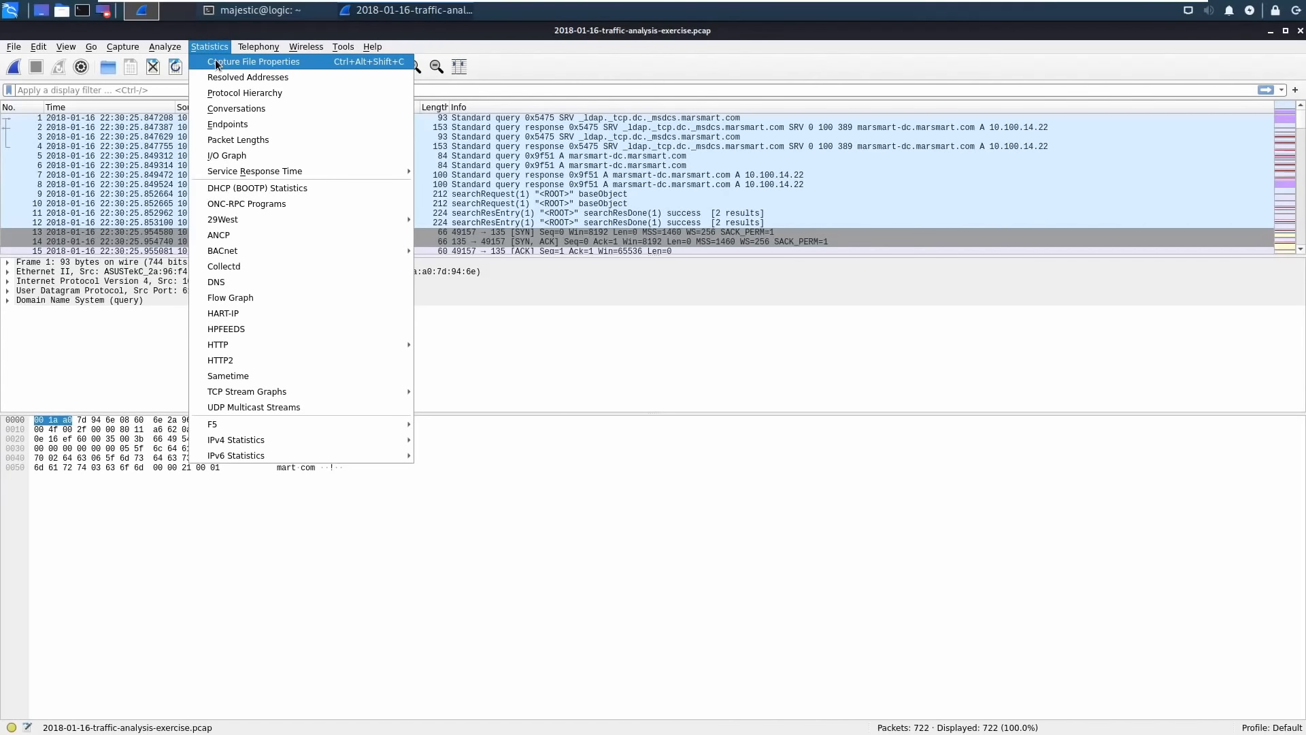
left_click(245, 109)
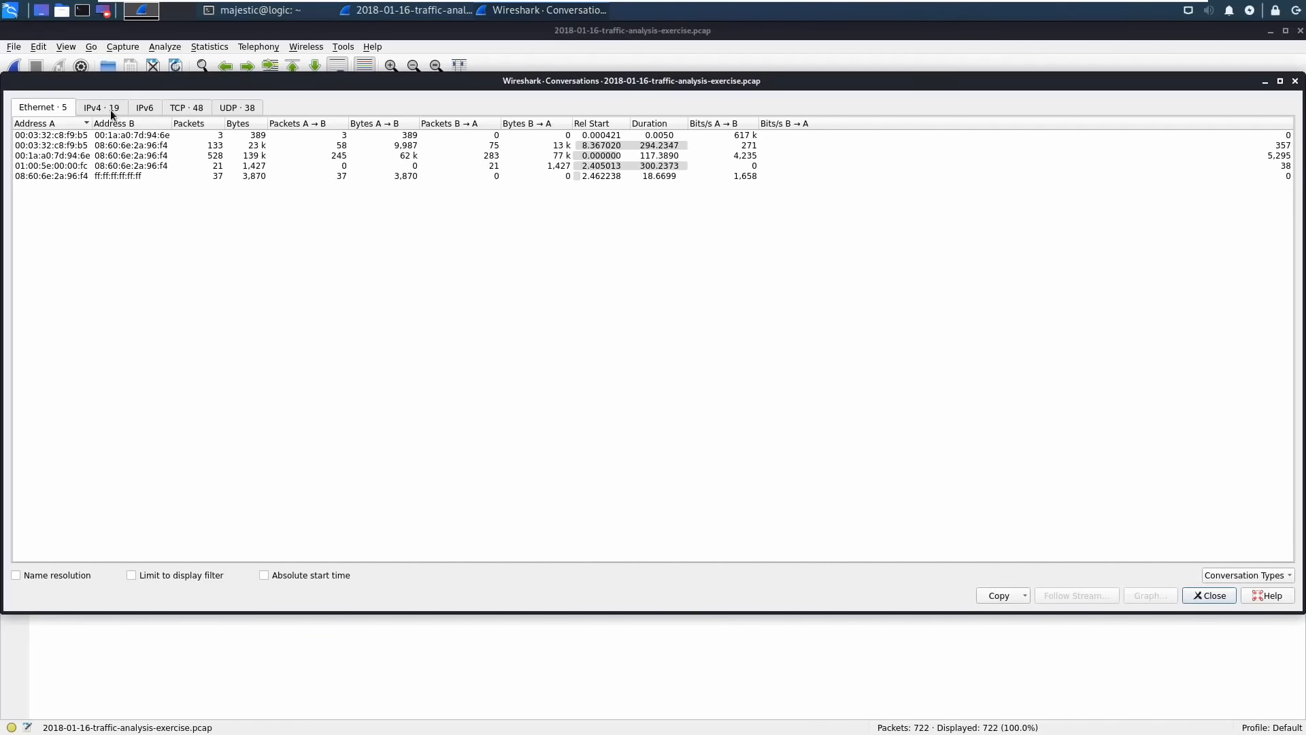
key("Escape")
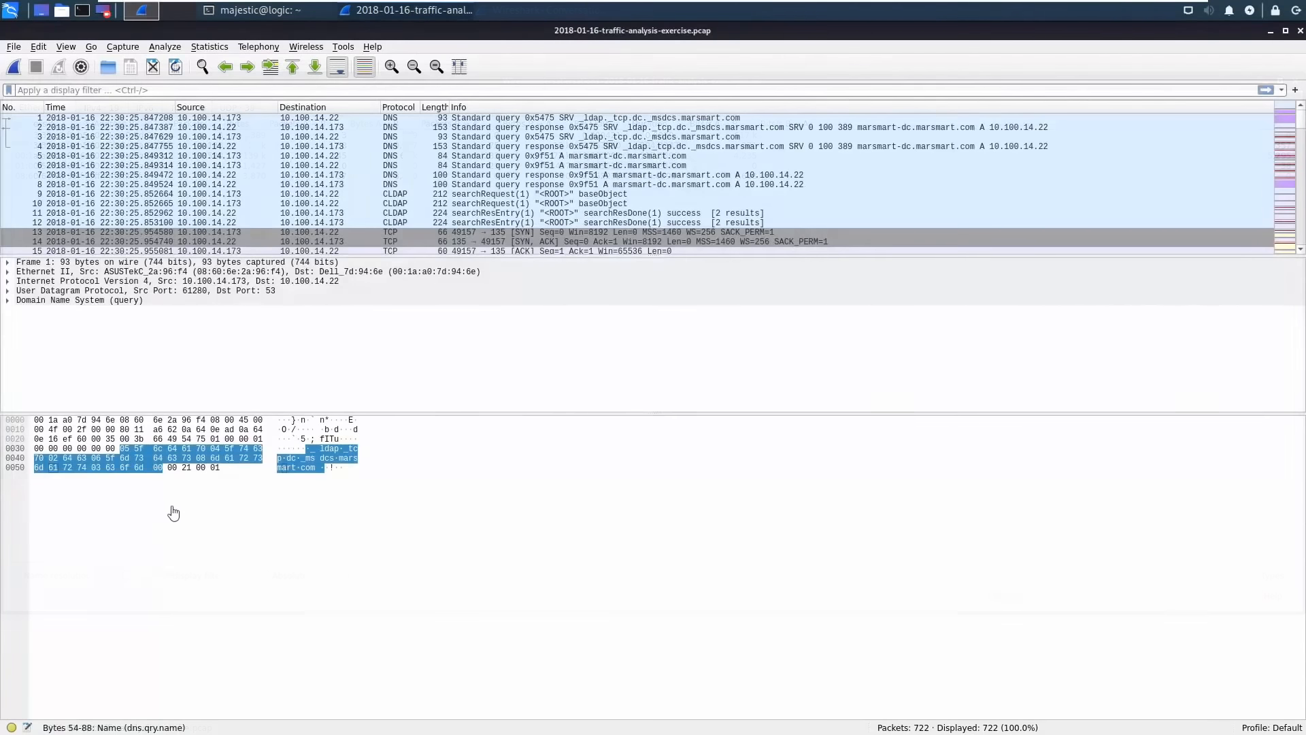
View the Ethernet endpoint statistics for the capture and return to the packet list
left_click(209, 47)
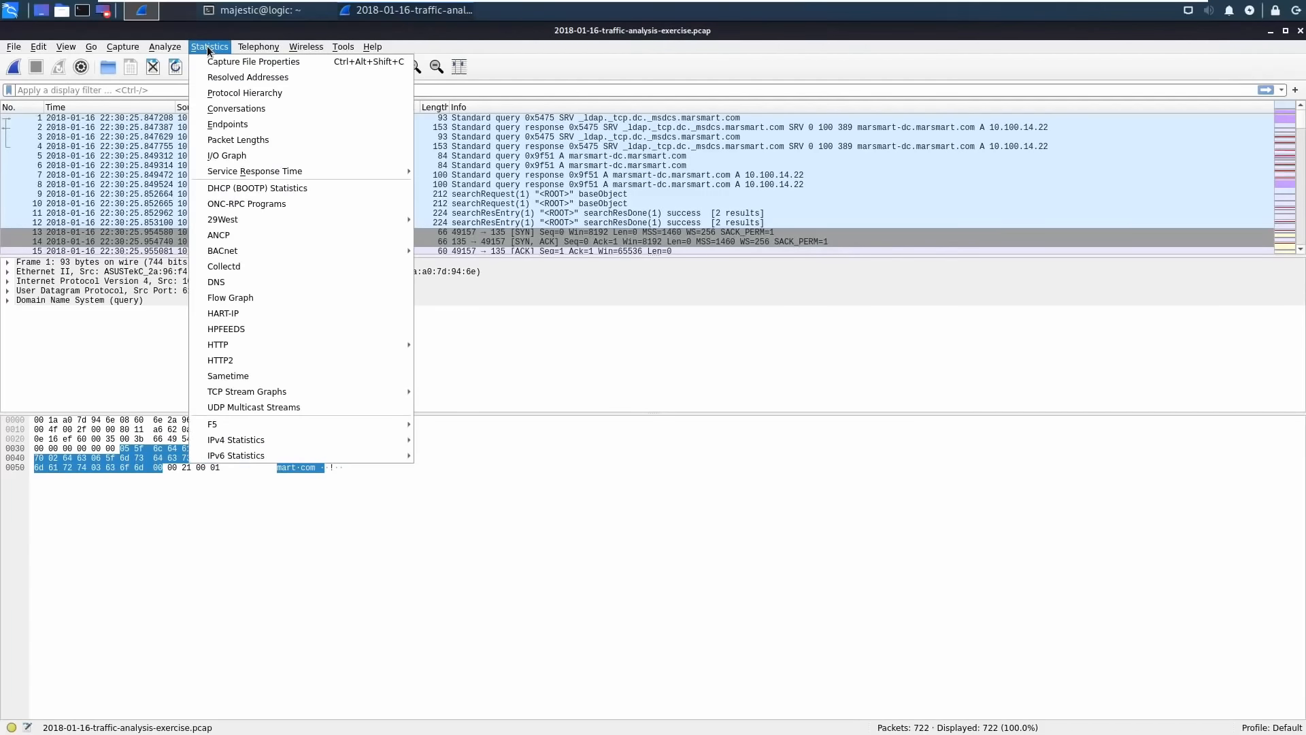
left_click(226, 127)
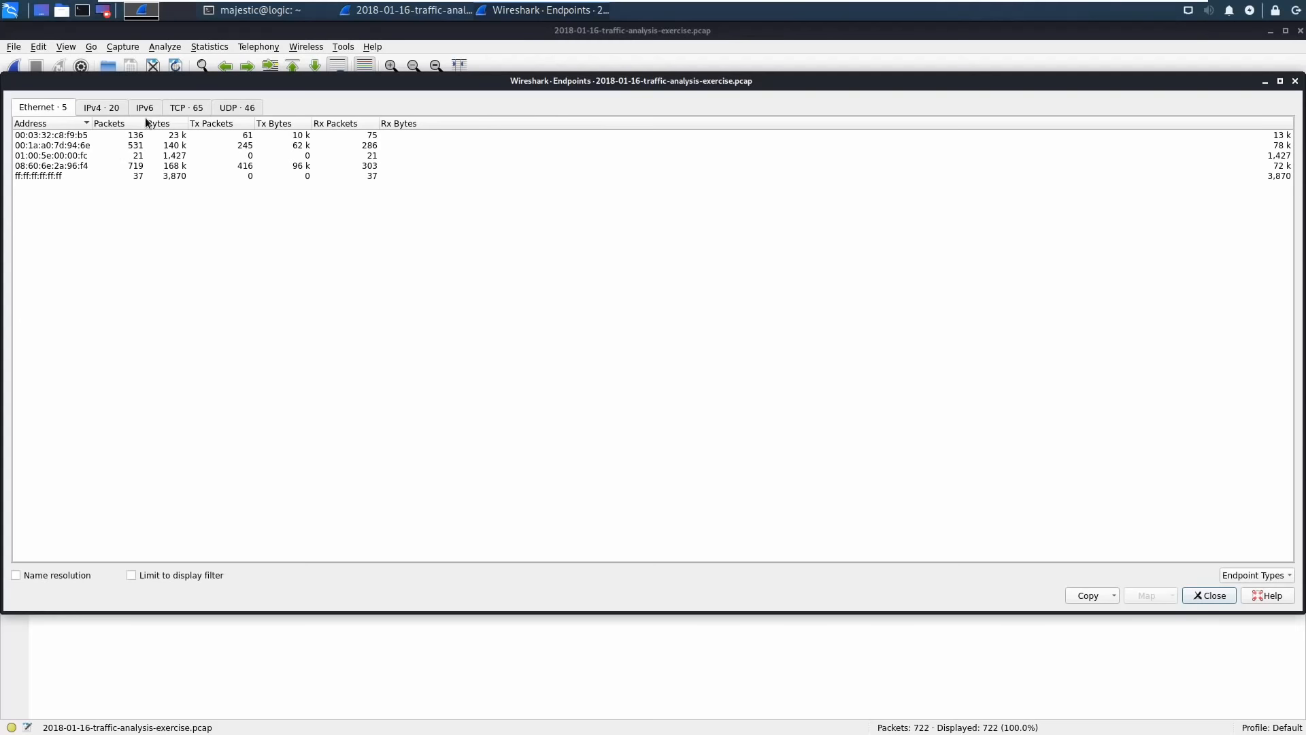
key("Escape")
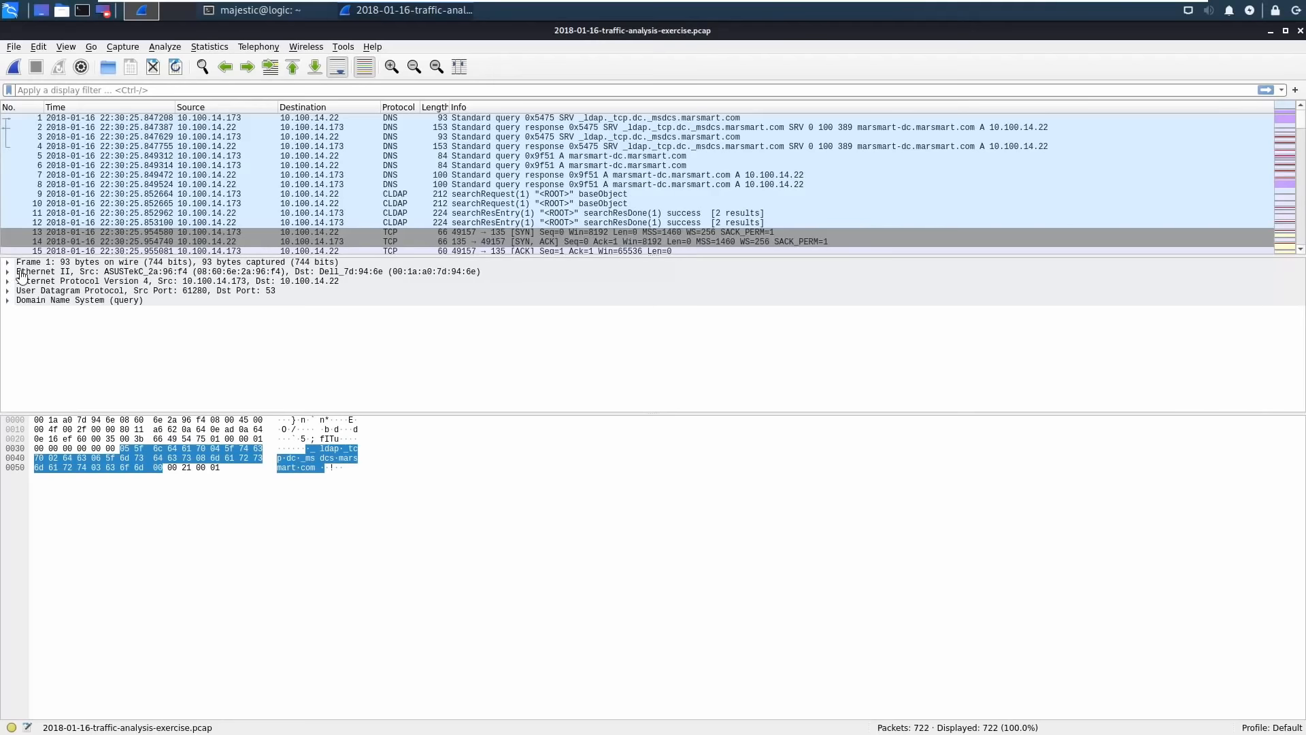
Open packet 13 in its own window and expand its Frame, Ethernet II and IPv4 details, including Differentiated Services Field and IP Flags
double_click(187, 234)
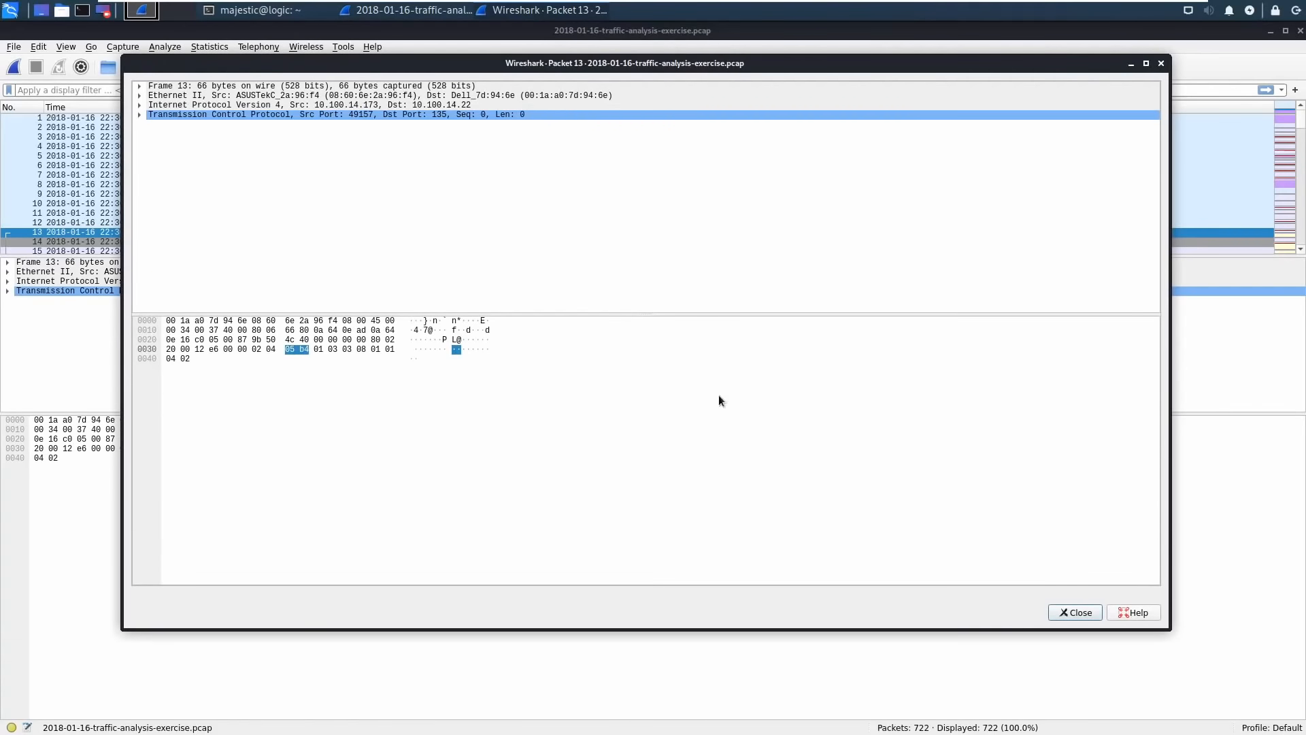
left_click(139, 87)
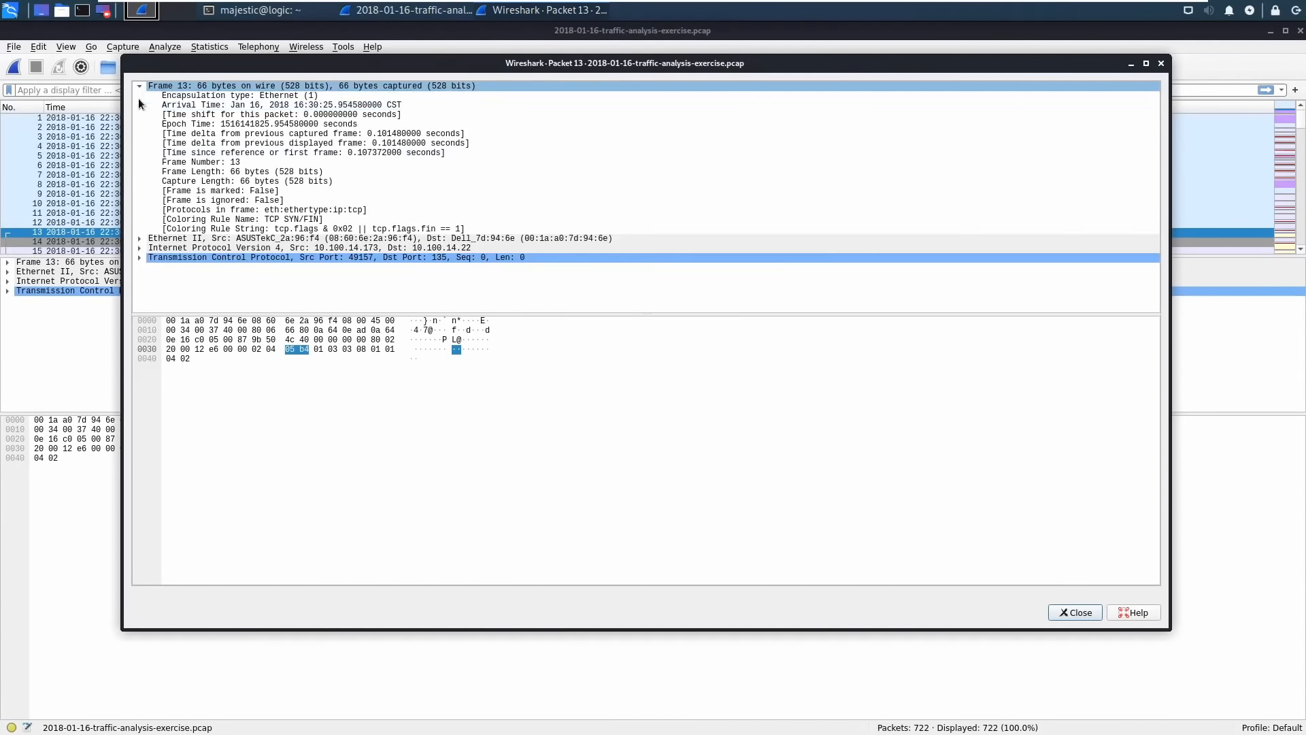
left_click(138, 239)
left_click(139, 276)
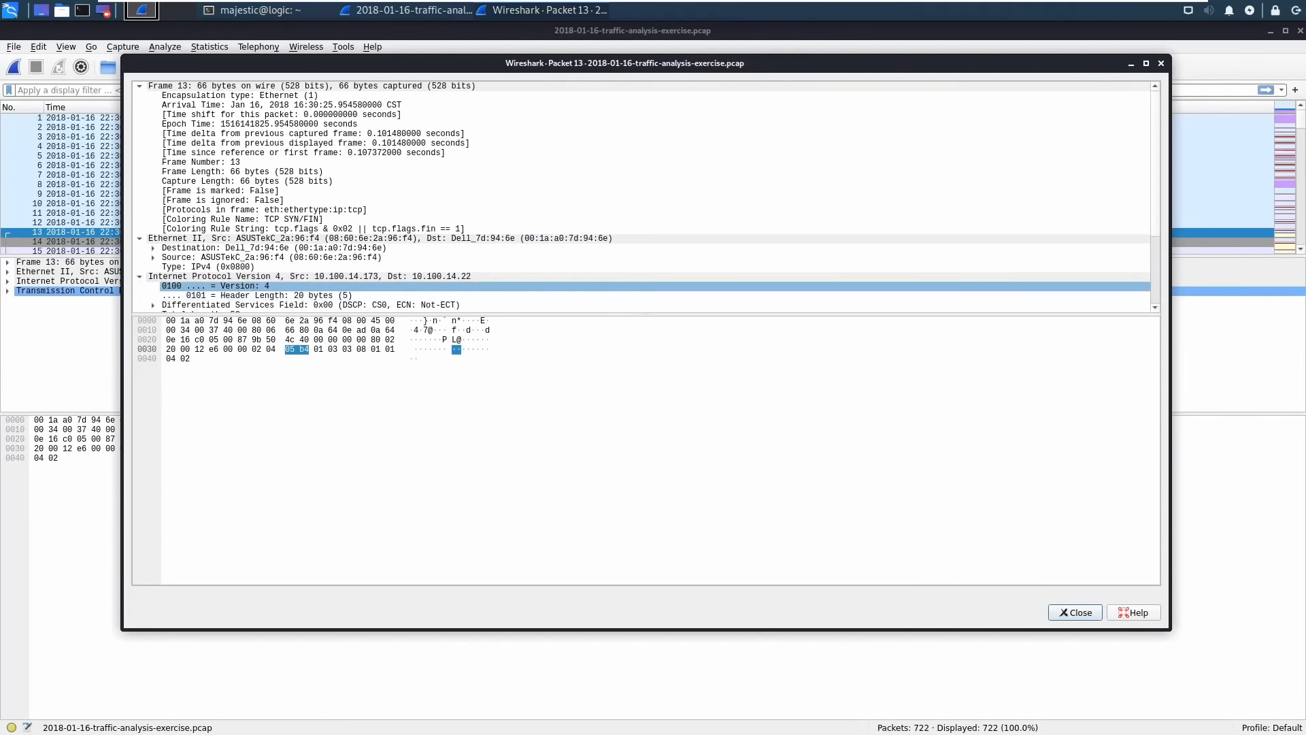
scroll(140, 293, "down", 3)
left_click(151, 221)
left_click(152, 220)
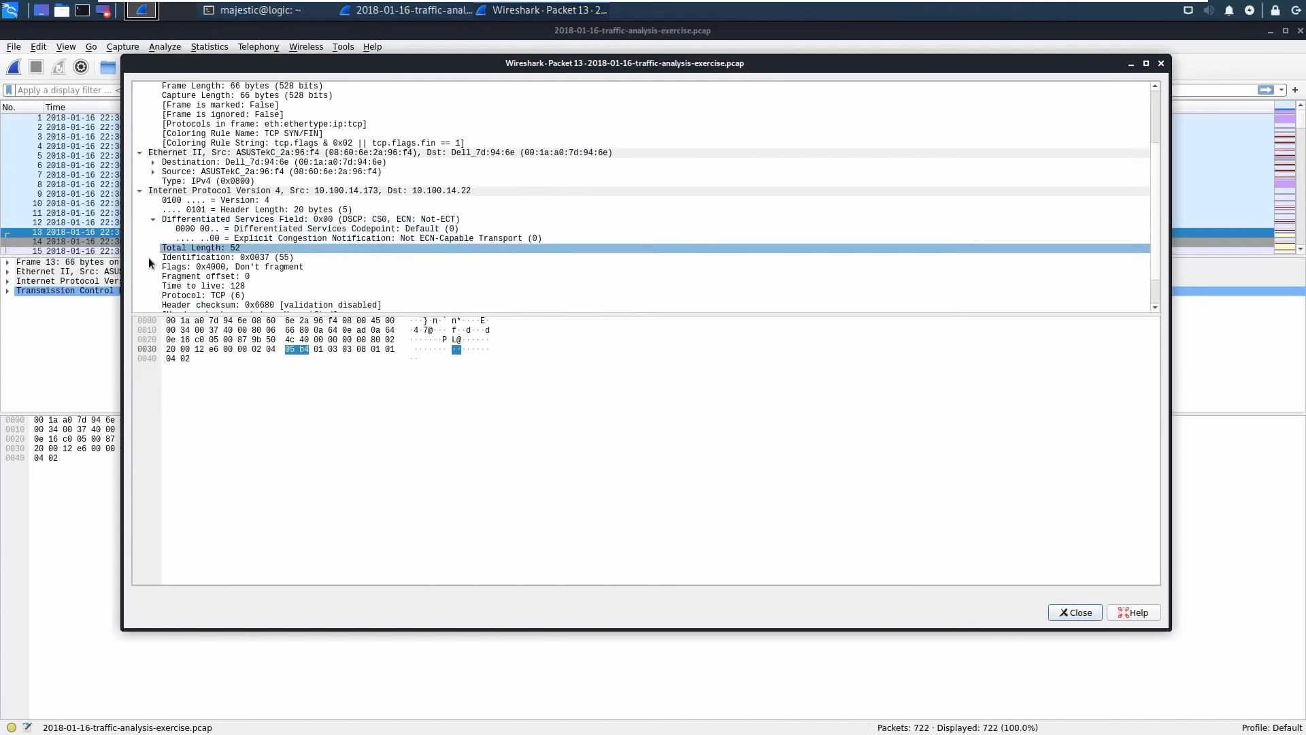
left_click(153, 249)
scroll(160, 282, "down", 2)
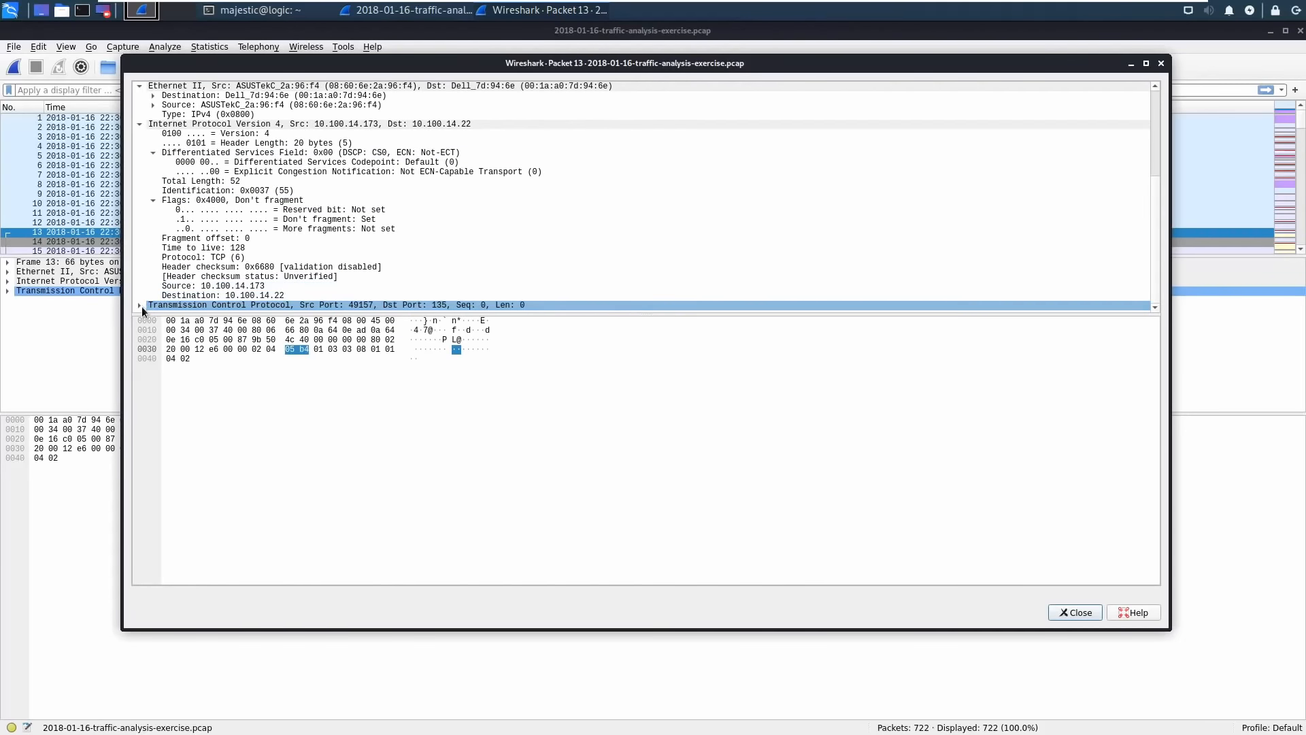
Expand packet 13's Transmission Control Protocol section and its TCP Flags
left_click(140, 305)
scroll(152, 279, "down", 6)
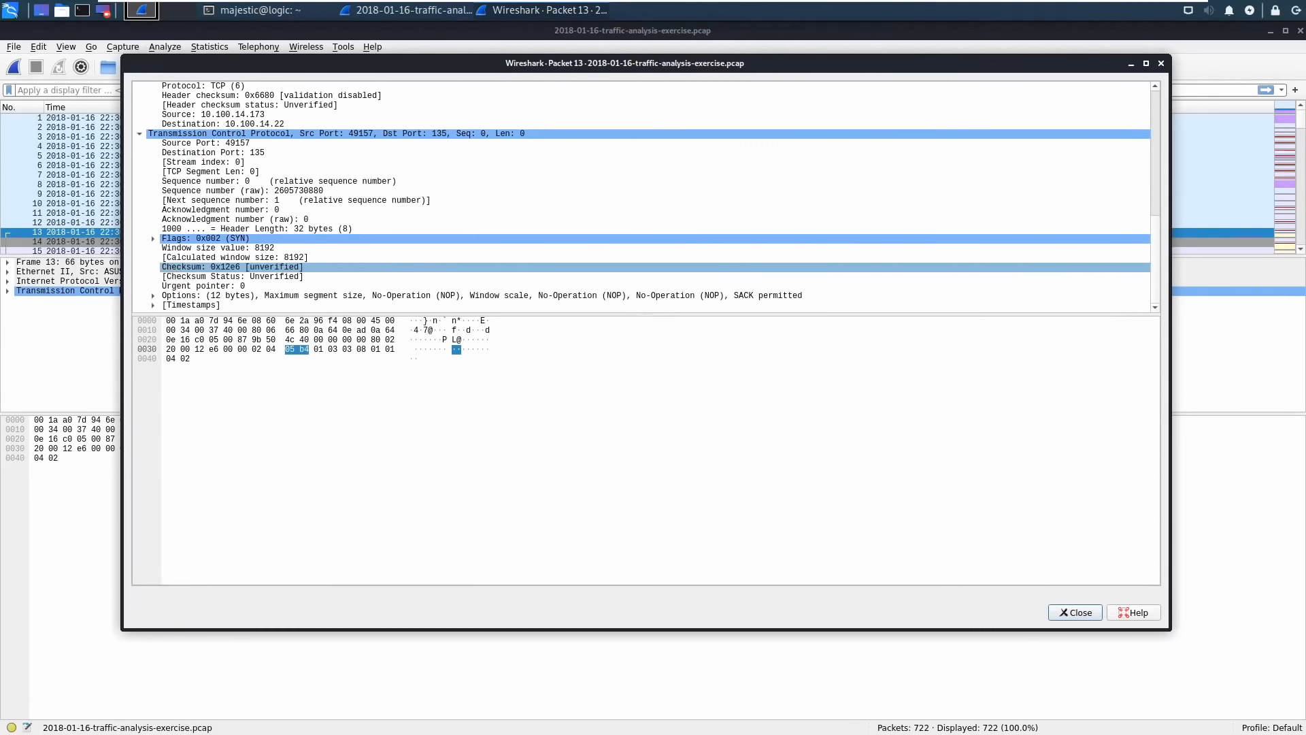
left_click(153, 238)
Examine packet 13's details from the frame information through the TCP flags, expand the TCP Timestamps, and close the packet window
scroll(311, 182, "up", 10)
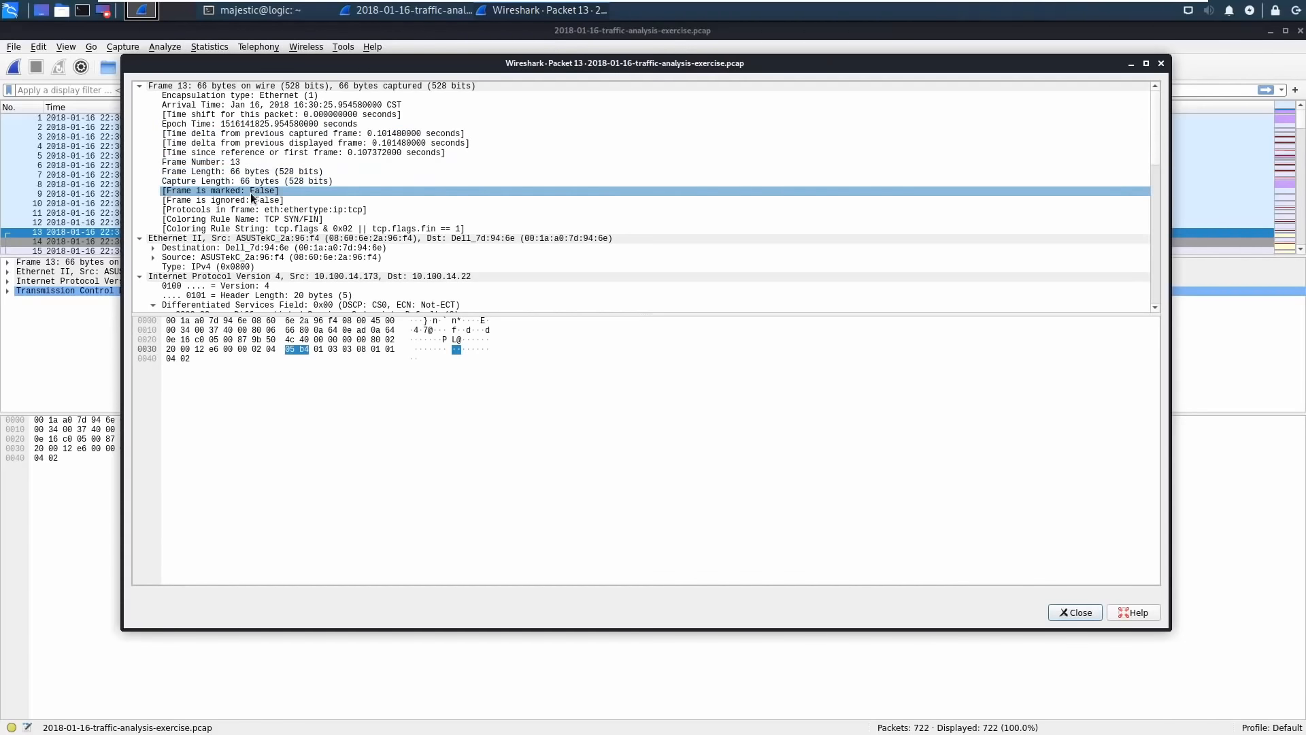
scroll(250, 194, "down", 2)
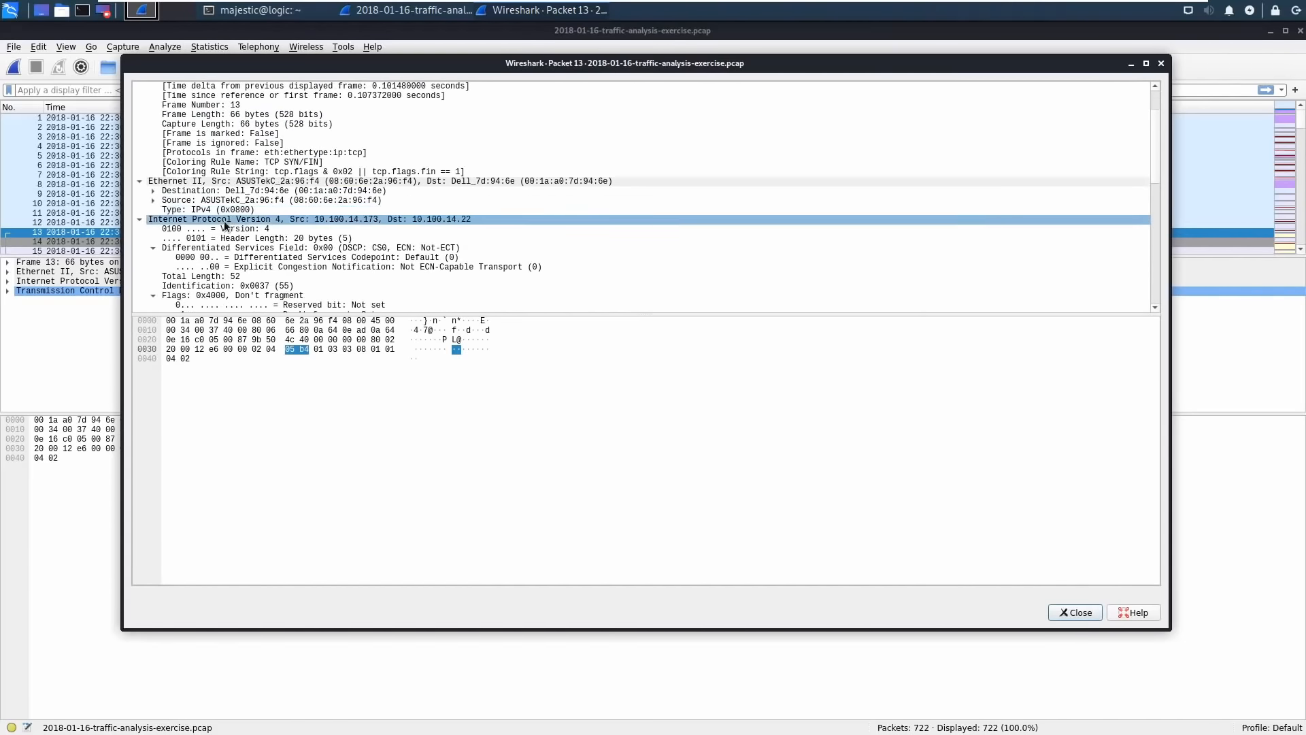
scroll(224, 232, "down", 6)
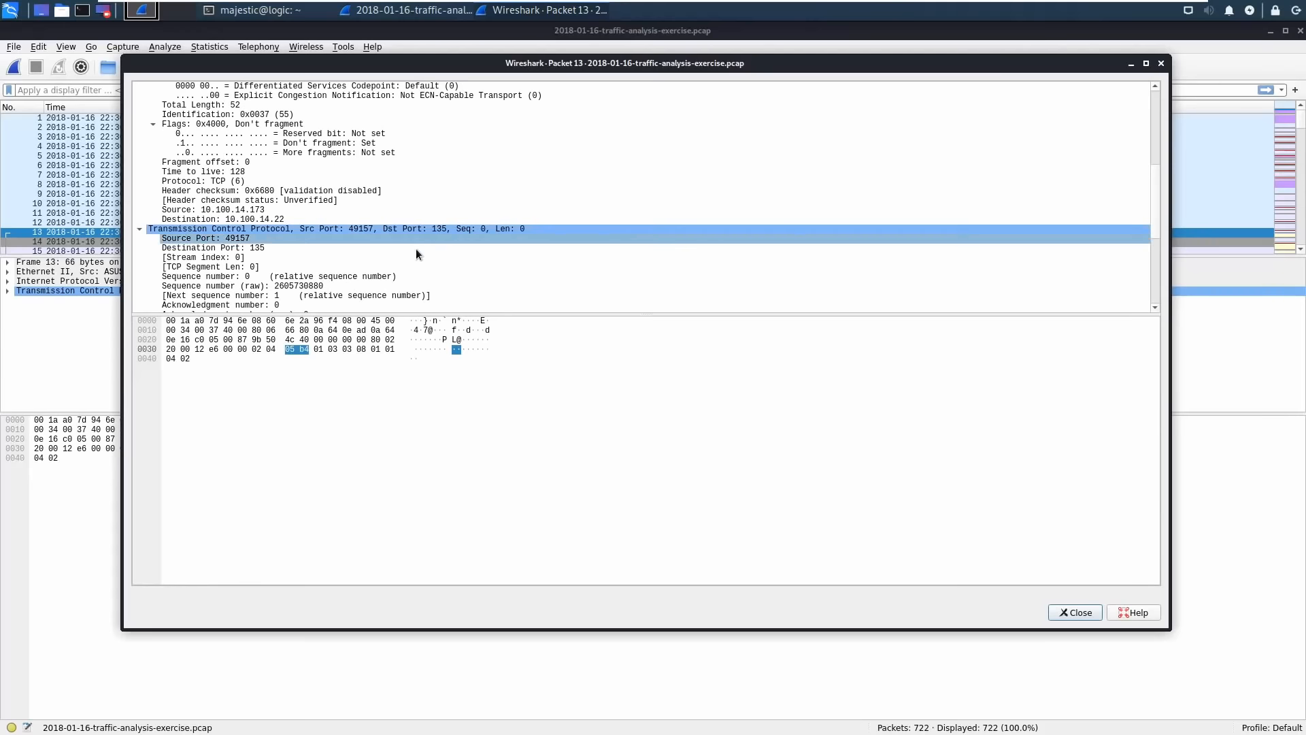
scroll(365, 273, "down", 3)
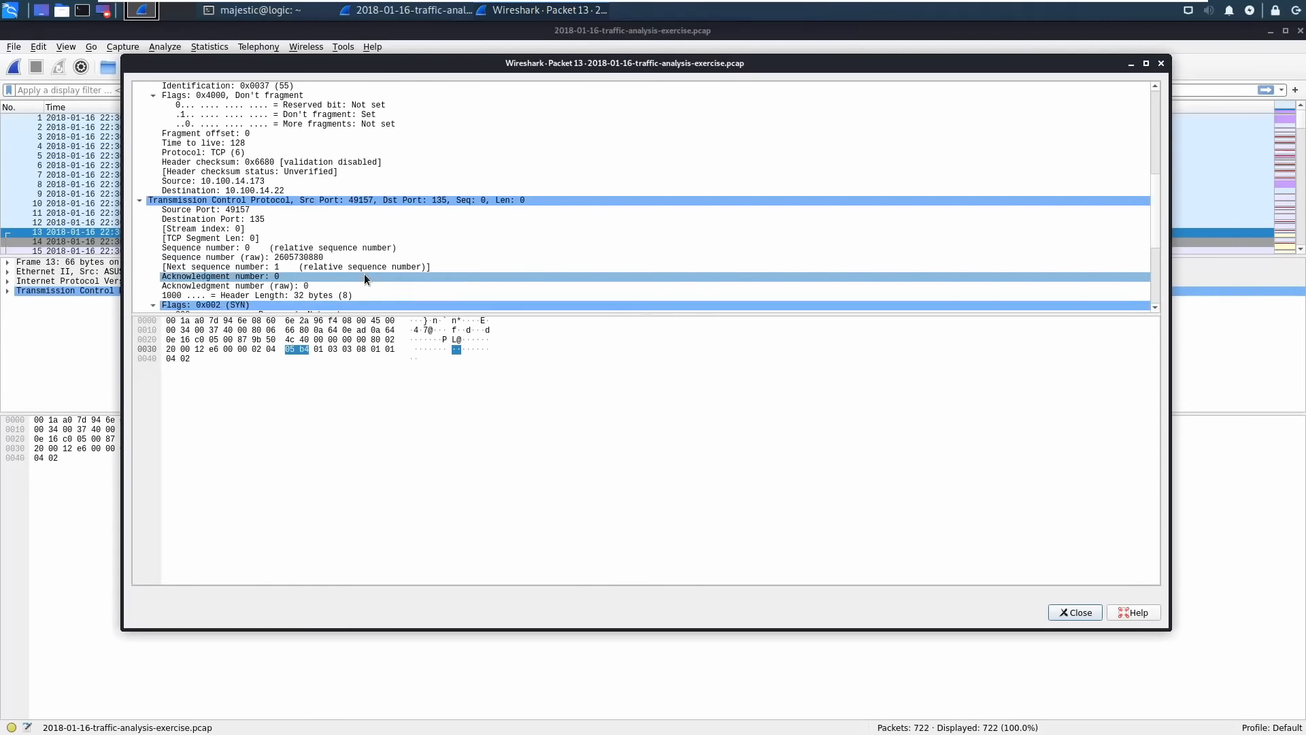
scroll(365, 274, "down", 2)
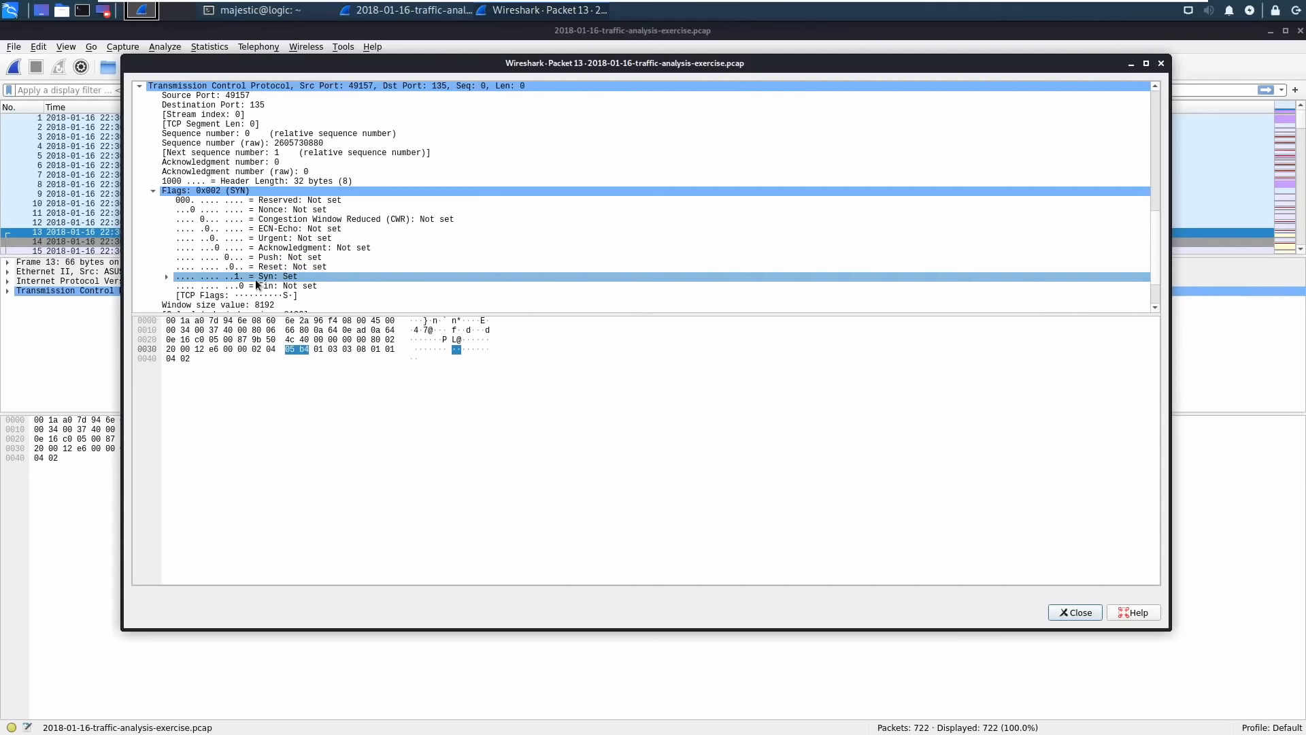
scroll(270, 258, "down", 2)
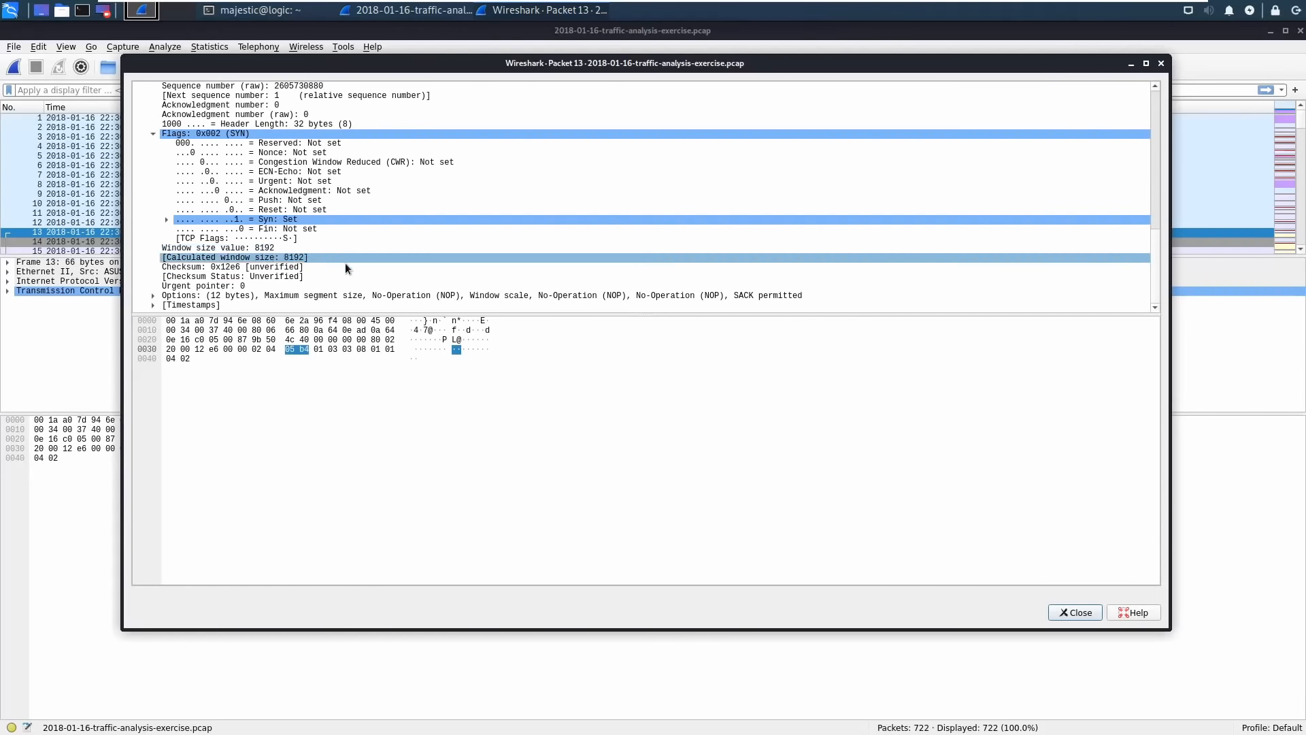
left_click(152, 306)
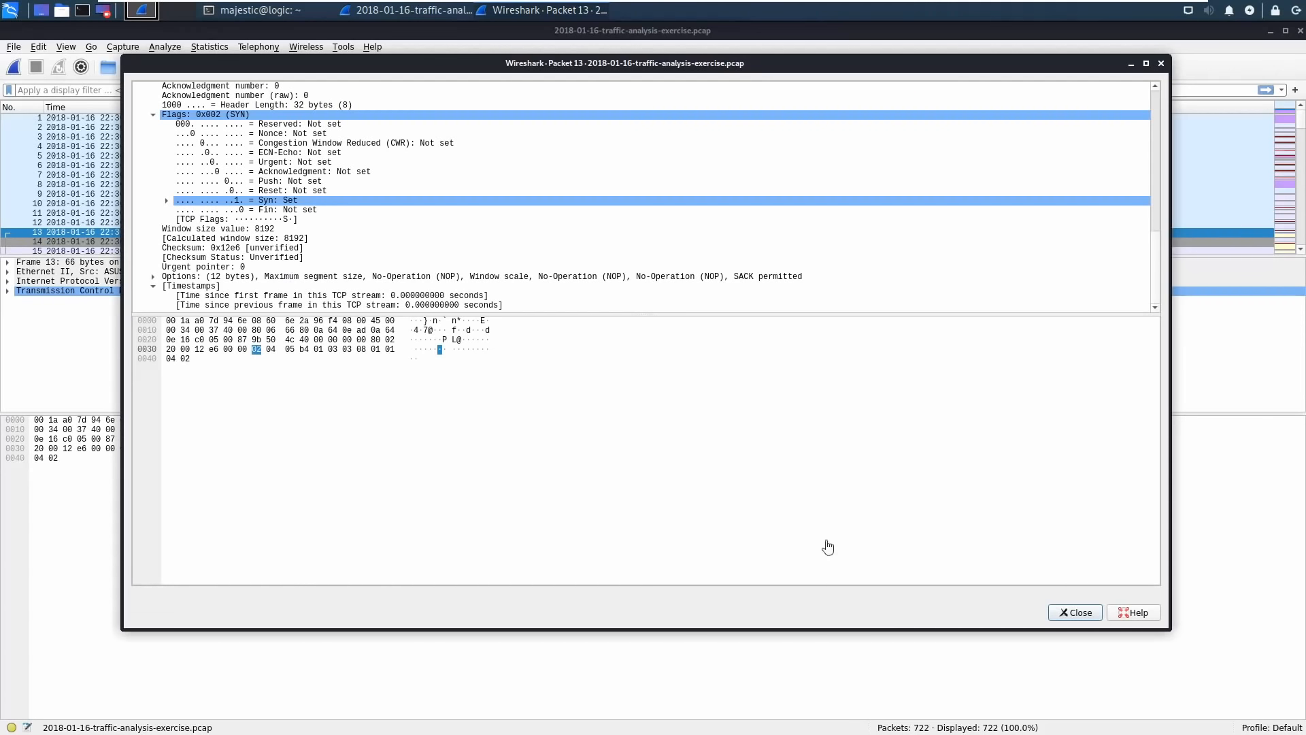
left_click(1067, 612)
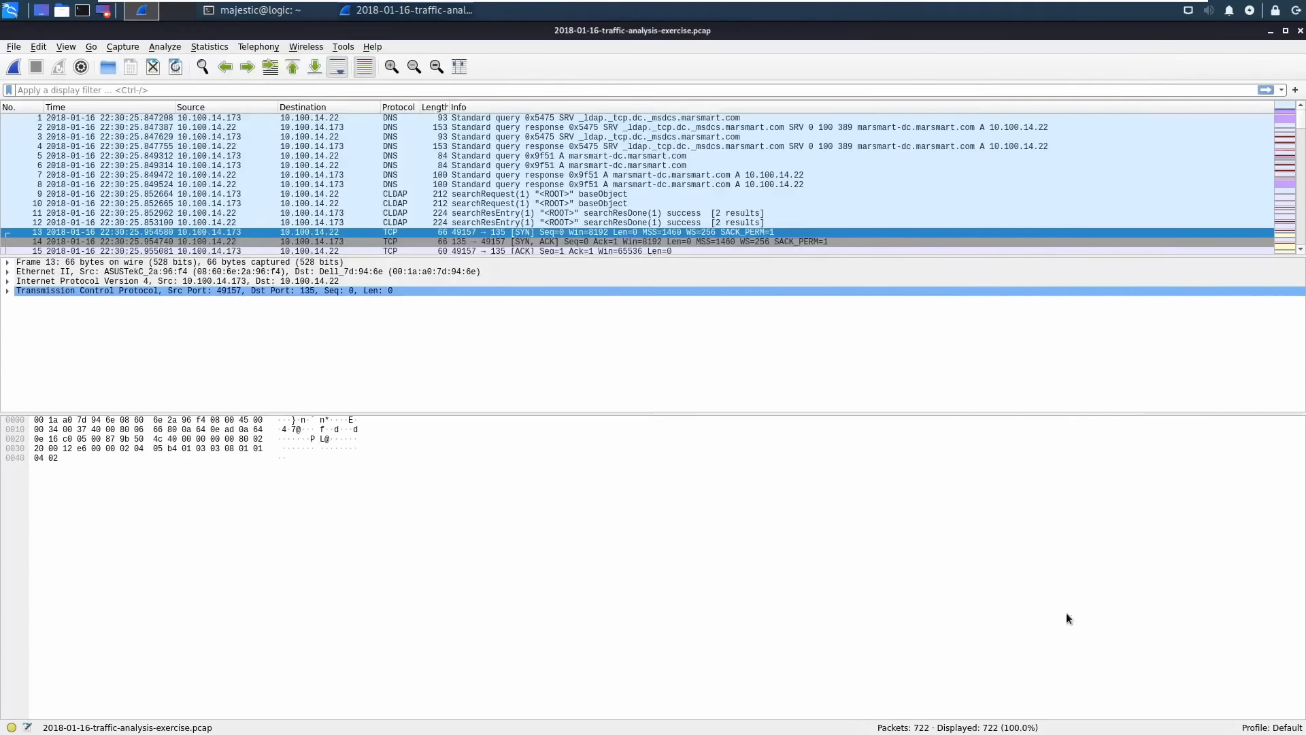